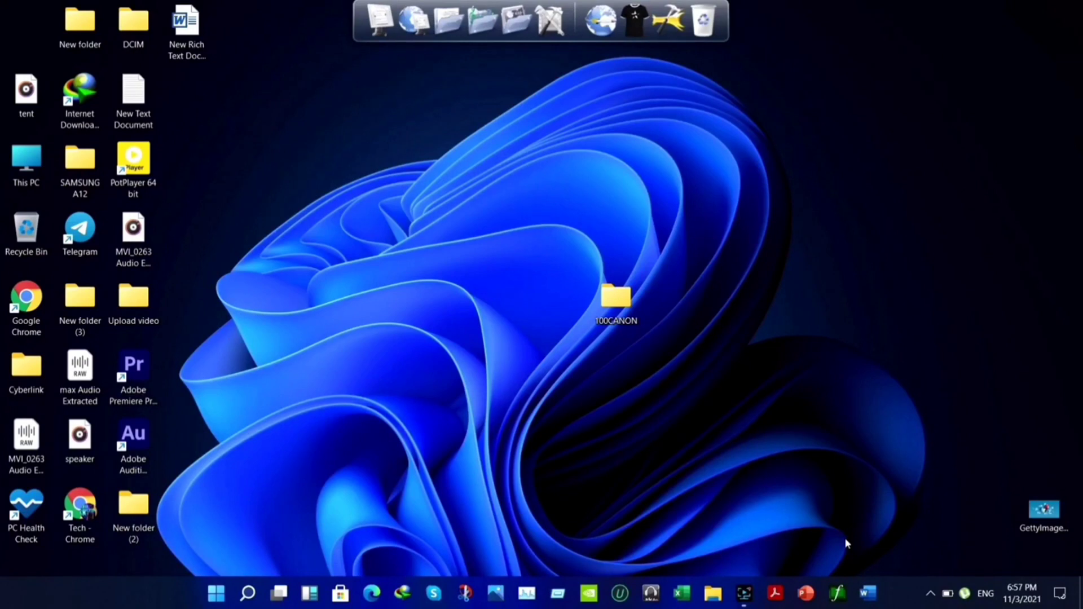
Step: Open the quick network panel from the system tray, which shows only Airplane mode
{"action": "left_click", "coordinate": [931, 594]}
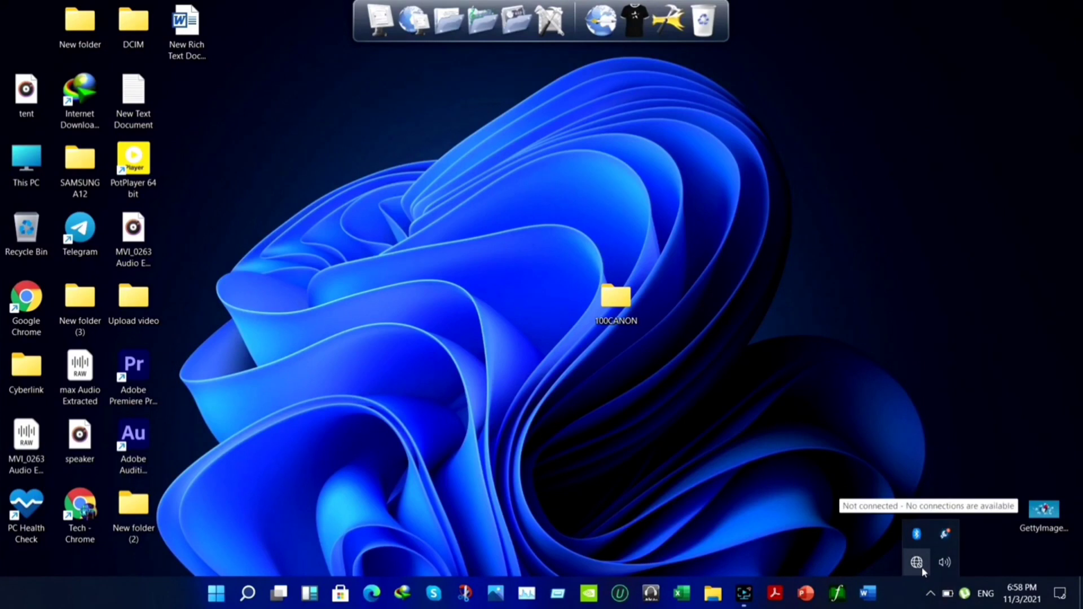
{"action": "left_click", "coordinate": [1059, 593]}
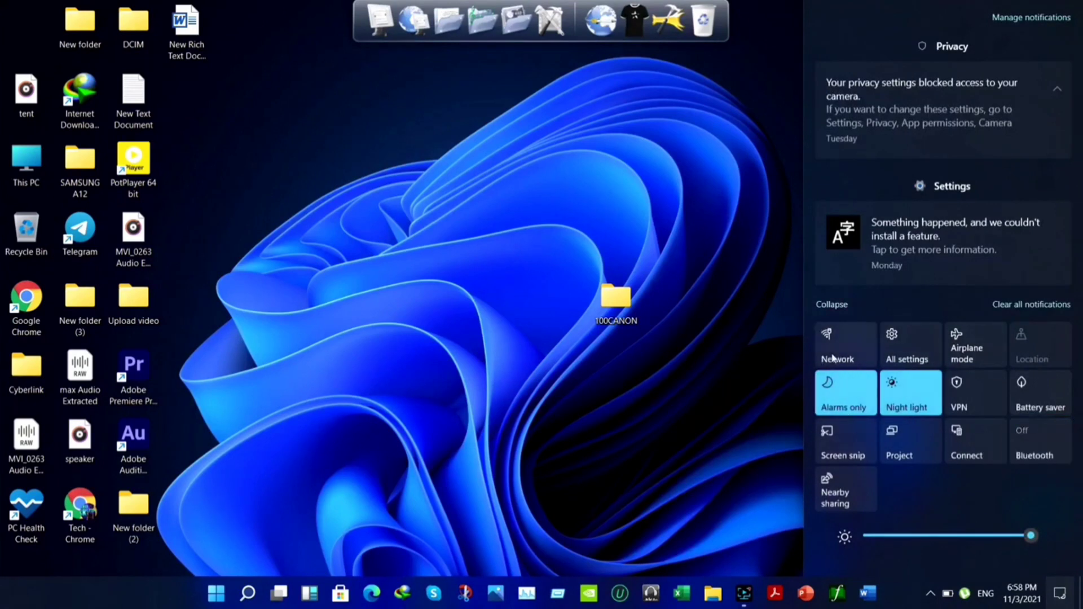
{"action": "left_click", "coordinate": [835, 358]}
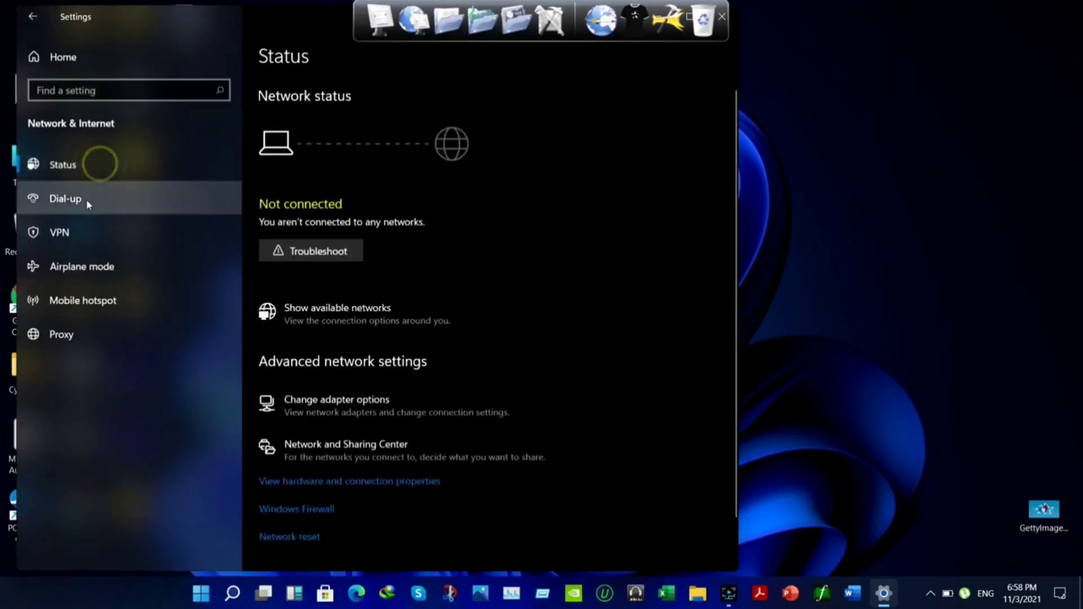
Step: Browse the Dial-up, VPN, Airplane mode and Mobile hotspot settings pages, finding no Wi-Fi section
{"action": "left_click", "coordinate": [85, 198]}
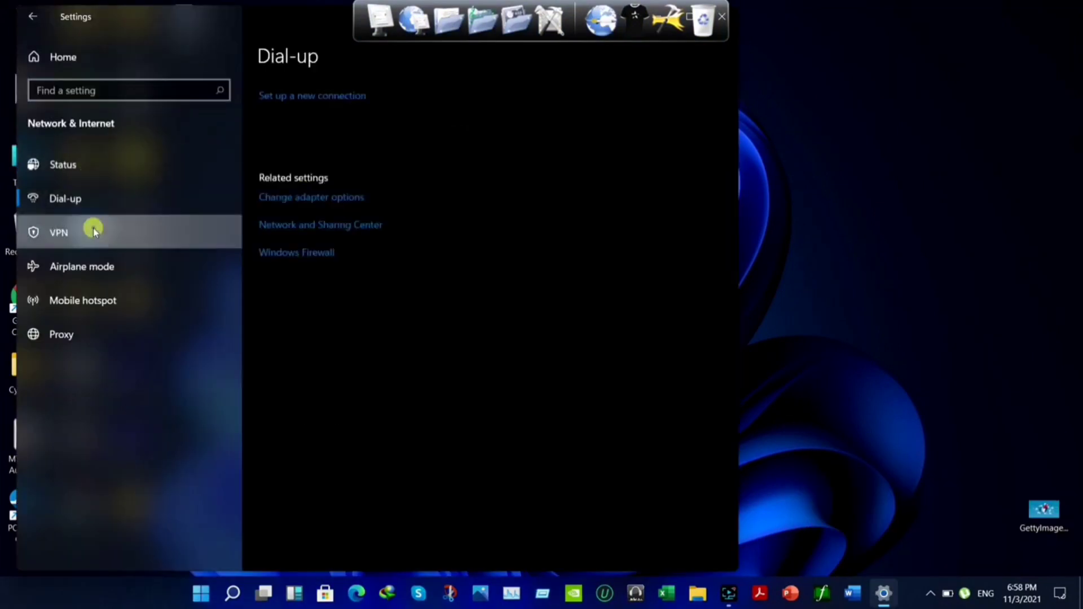
{"action": "left_click", "coordinate": [104, 241]}
{"action": "left_click", "coordinate": [75, 265]}
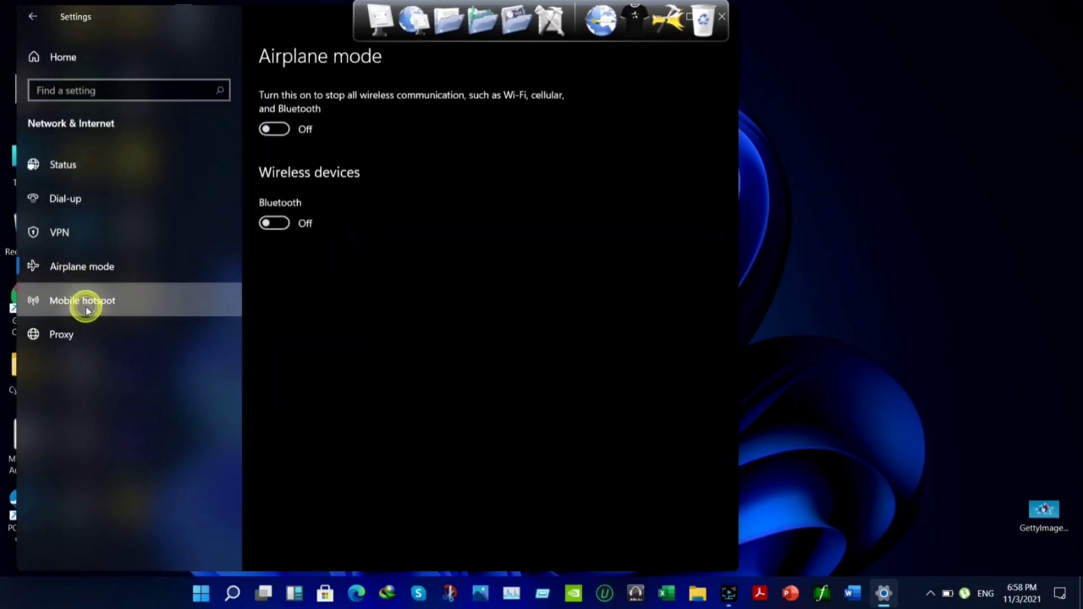
{"action": "left_click", "coordinate": [85, 307]}
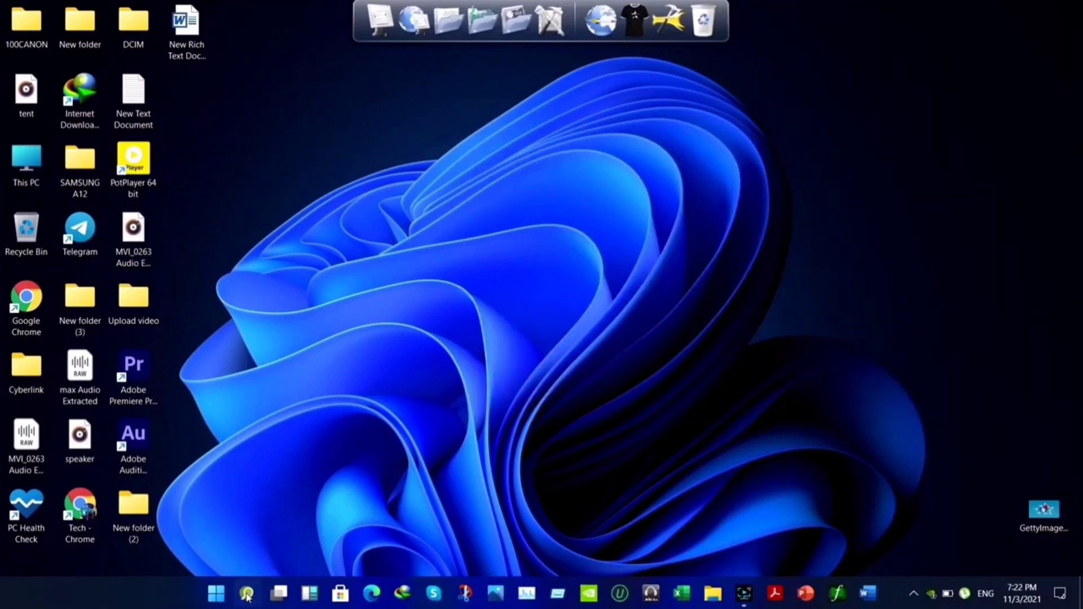
Step: Launch Command Prompt by searching for 'cmd'
{"action": "left_click", "coordinate": [248, 592]}
{"action": "type", "text": "cmd"}
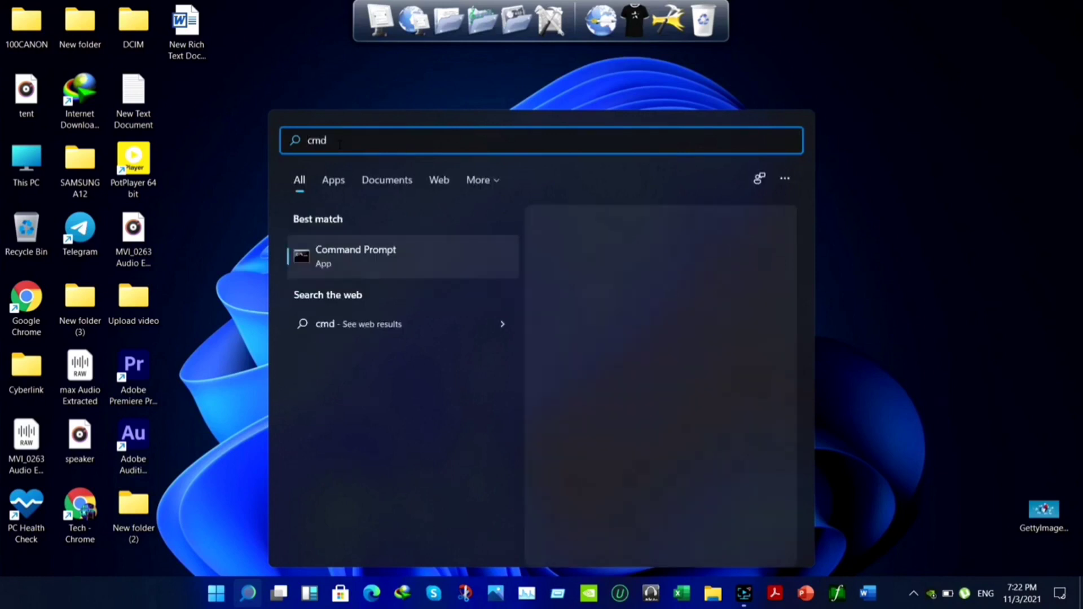
{"action": "left_click", "coordinate": [350, 253]}
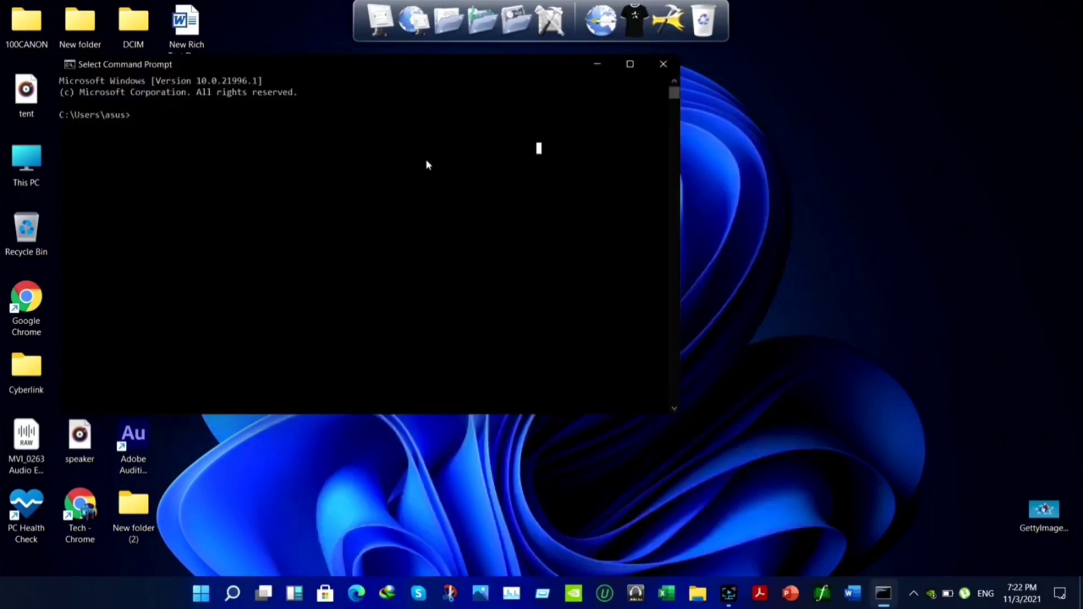
Step: Ping 127.1.1.1, copy the four-reply output, and close Command Prompt
{"action": "type", "text": "pi"}
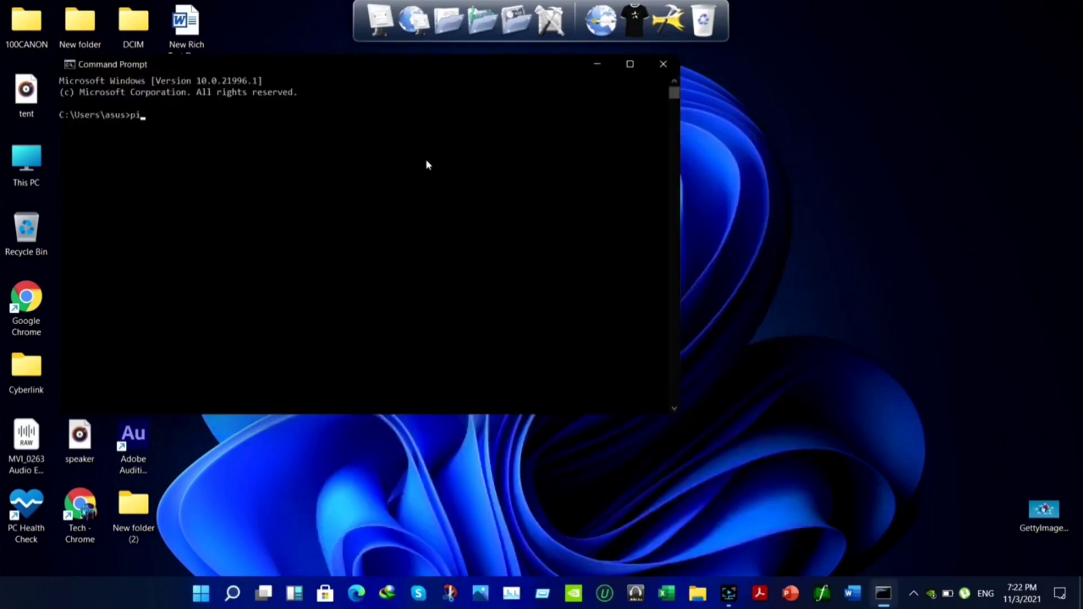
{"action": "type", "text": "ng 127.1.1.1"}
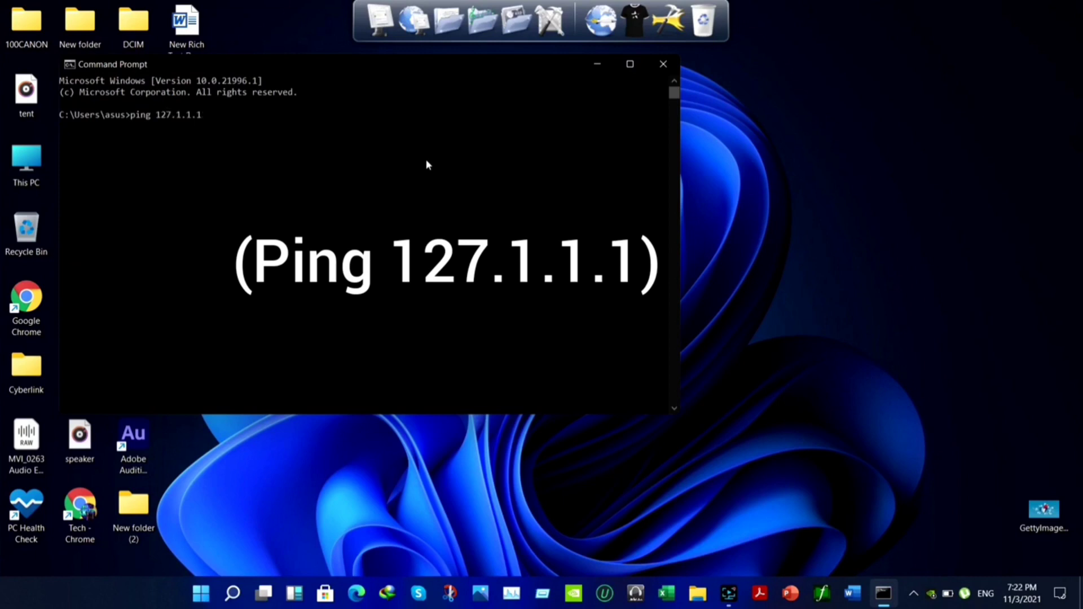
{"action": "key", "text": "Return"}
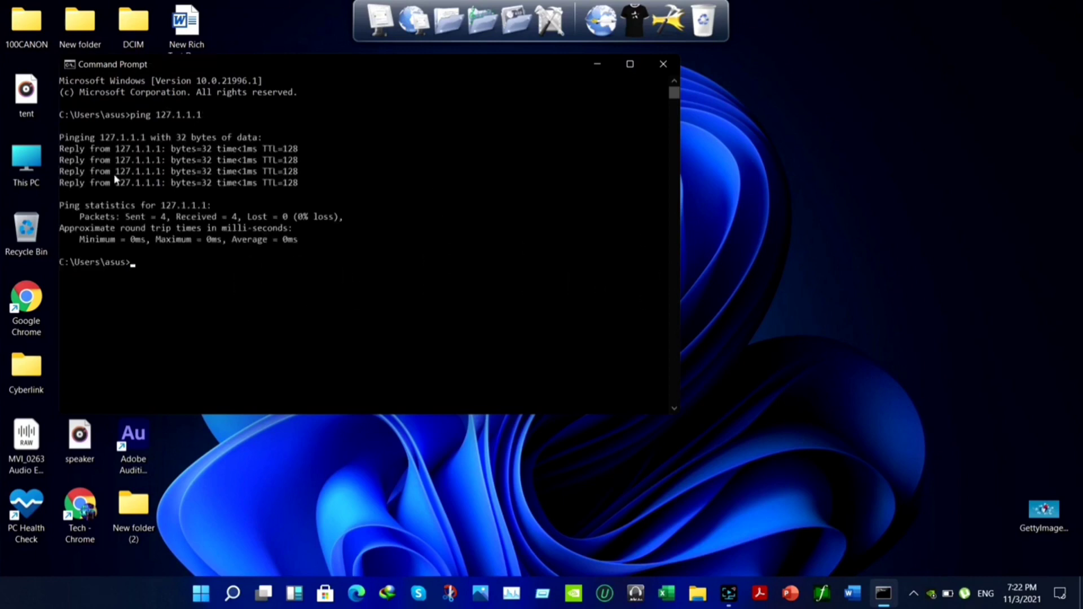
{"action": "left_click_drag", "start_coordinate": [65, 136], "coordinate": [299, 262]}
{"action": "right_click", "coordinate": [299, 263]}
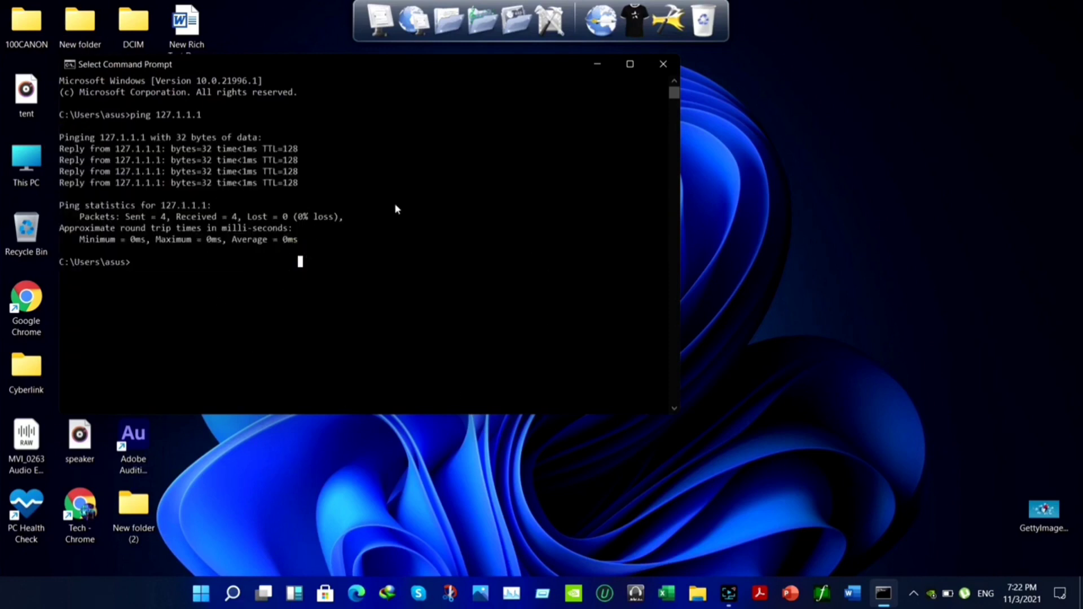
{"action": "left_click", "coordinate": [359, 284]}
{"action": "left_click", "coordinate": [340, 283]}
{"action": "left_click", "coordinate": [671, 65]}
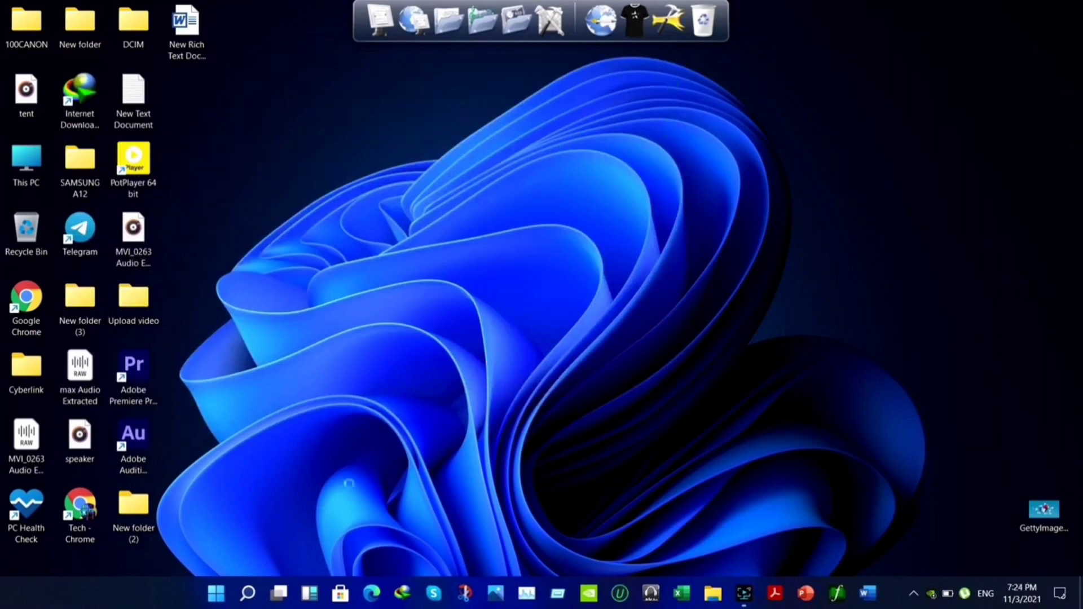
Step: Search 'control Panel', open it, and go to the Network and Internet category
{"action": "left_click", "coordinate": [248, 592]}
{"action": "left_click", "coordinate": [382, 147]}
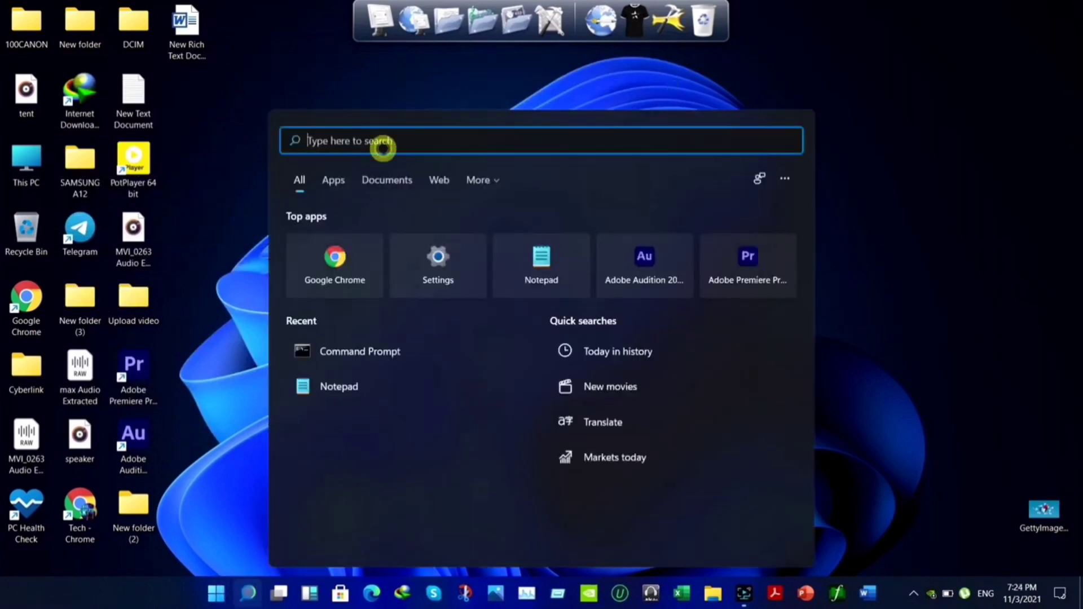
{"action": "type", "text": "control Panel"}
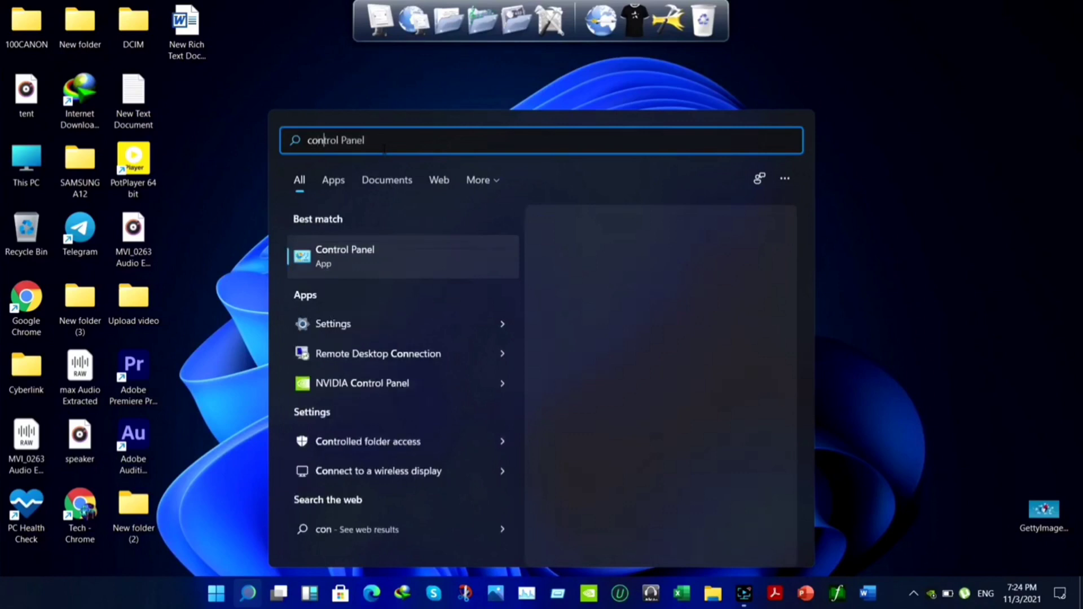
{"action": "left_click", "coordinate": [336, 262]}
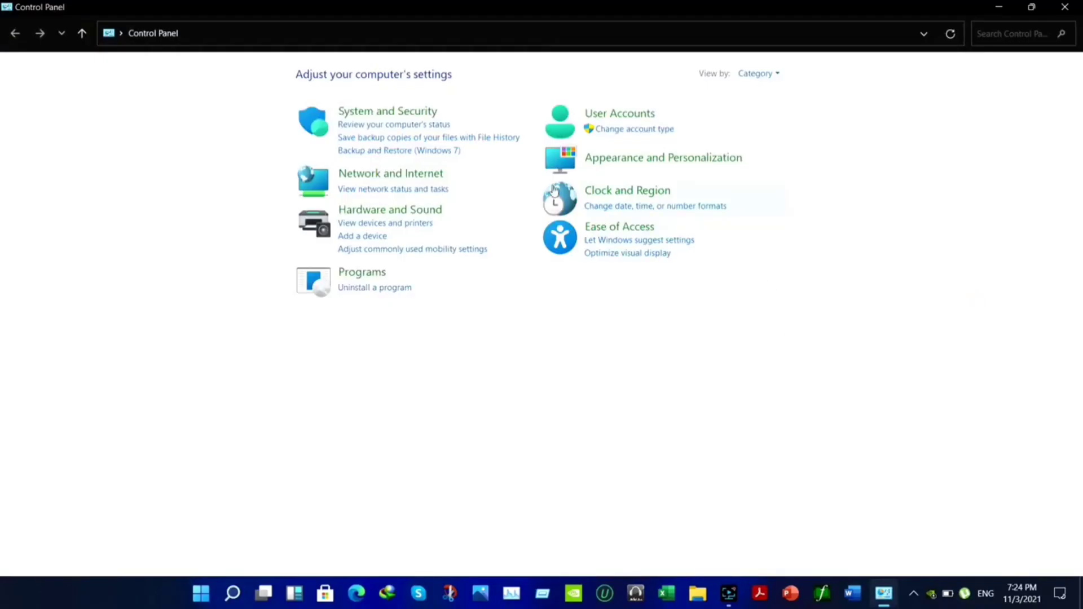
{"action": "left_click", "coordinate": [372, 174]}
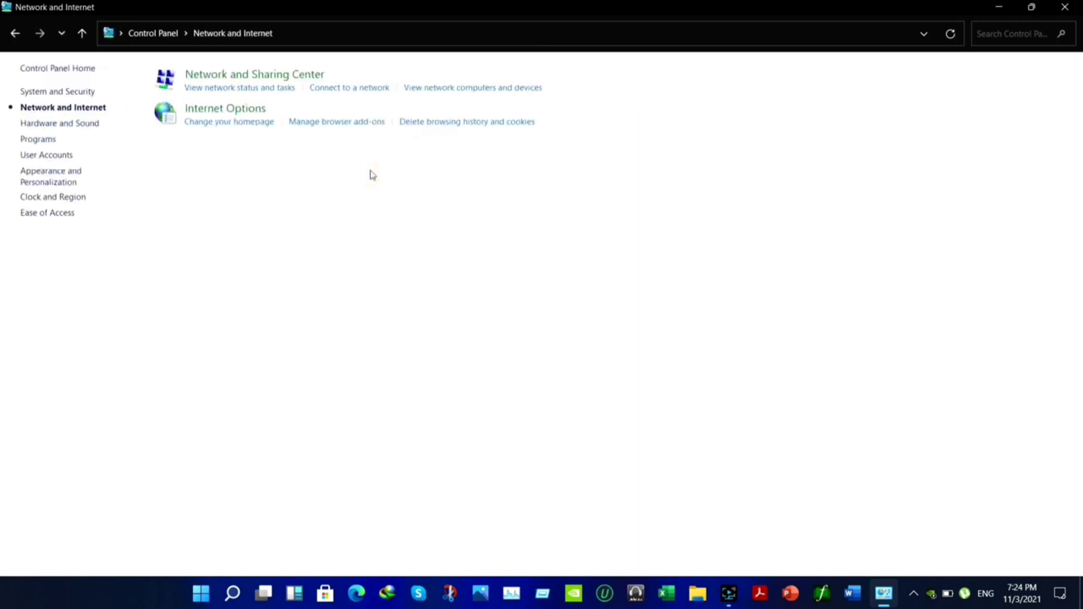
Step: Restore Internet Options advanced settings to defaults, apply them, and close Control Panel
{"action": "left_click", "coordinate": [233, 109]}
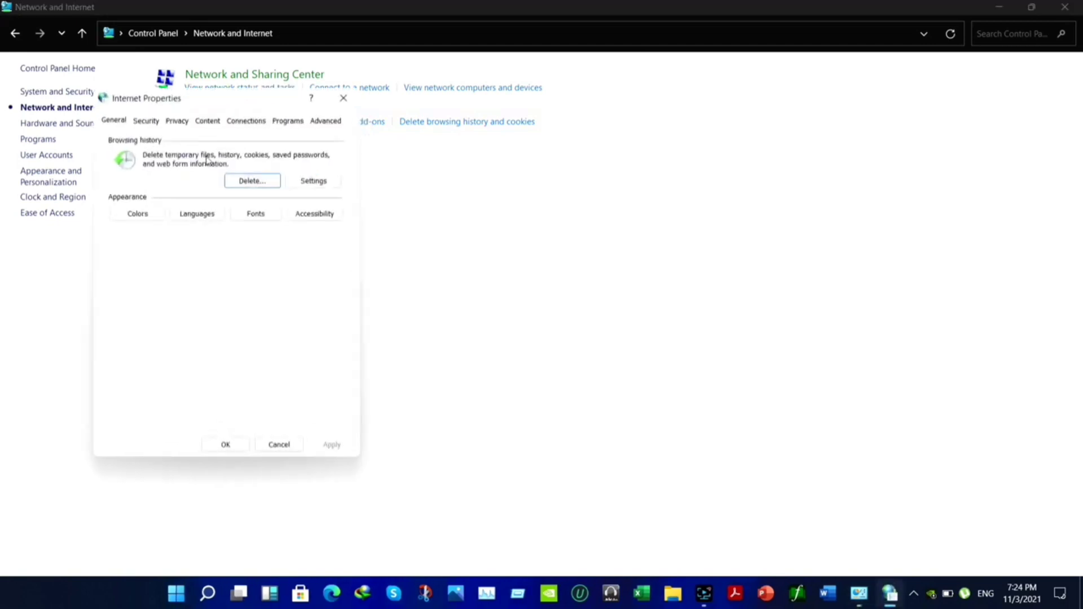
{"action": "left_click", "coordinate": [336, 121]}
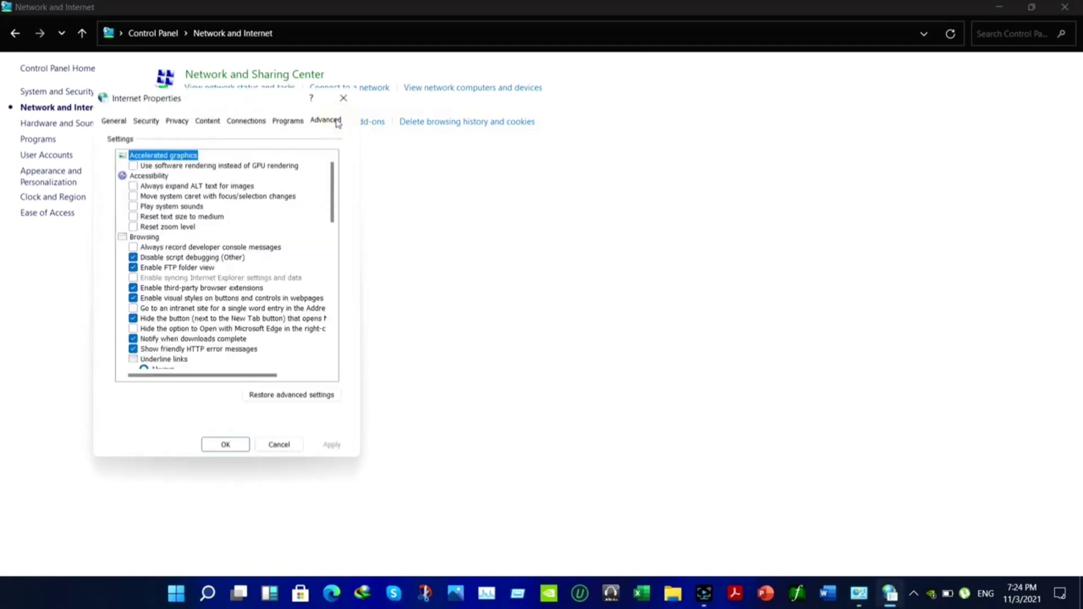
{"action": "left_click", "coordinate": [284, 394]}
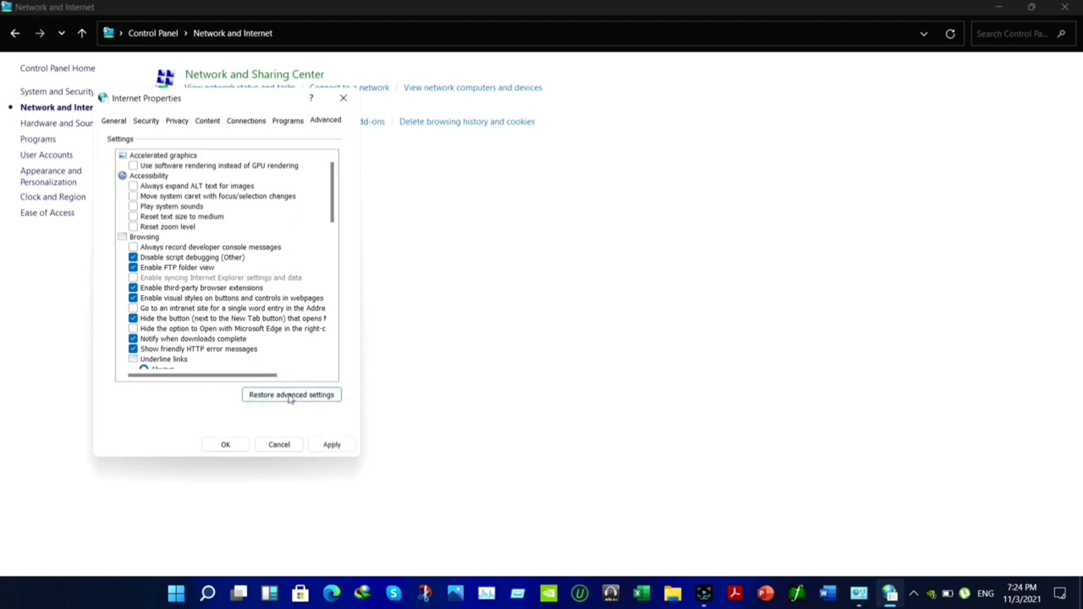
{"action": "left_click", "coordinate": [298, 398]}
{"action": "left_click", "coordinate": [333, 445]}
{"action": "left_click", "coordinate": [226, 446]}
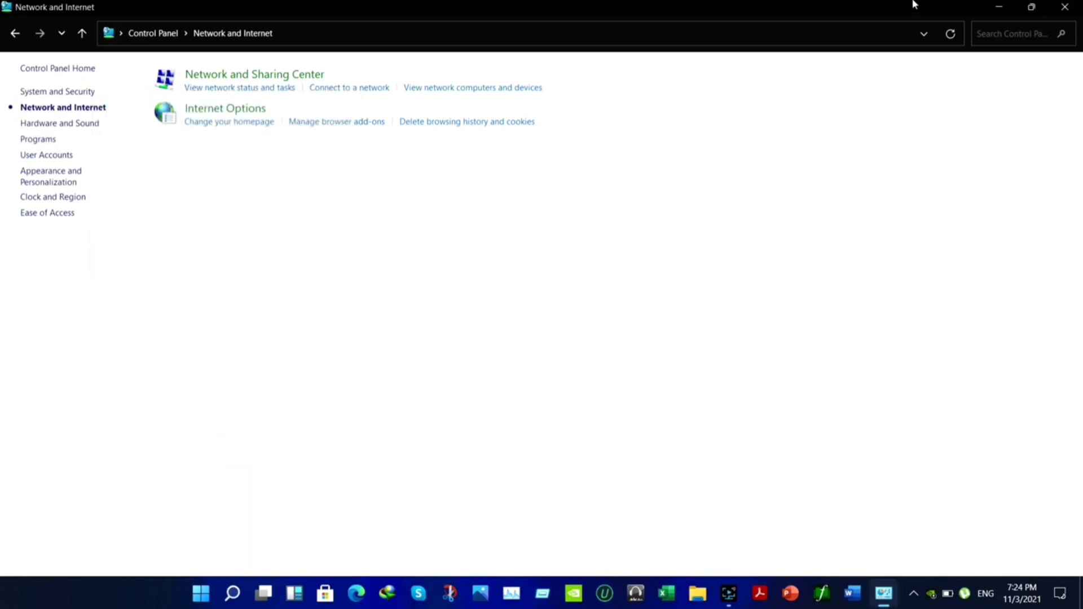
{"action": "left_click", "coordinate": [1064, 7]}
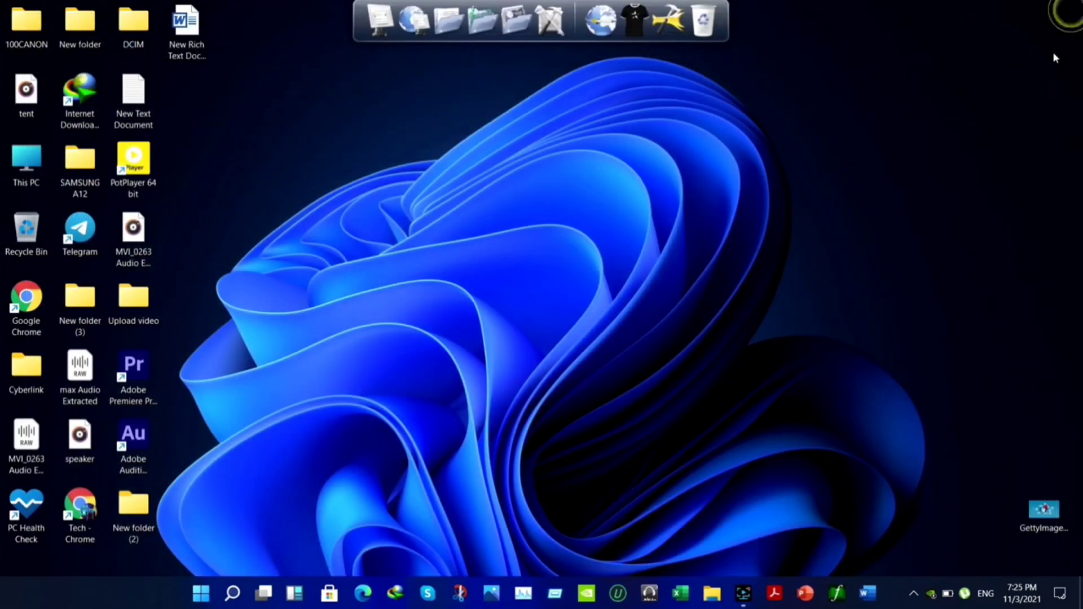
Step: Open Computer Management from This PC and scroll the Services list to WLAN AutoConfig
{"action": "right_click", "coordinate": [31, 172]}
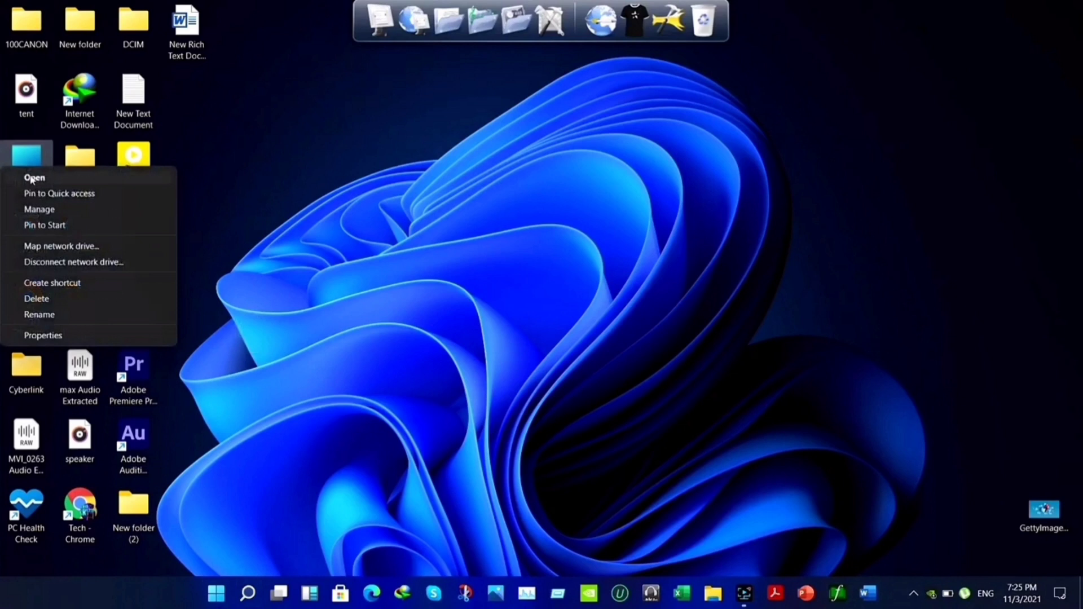
{"action": "left_click", "coordinate": [45, 208]}
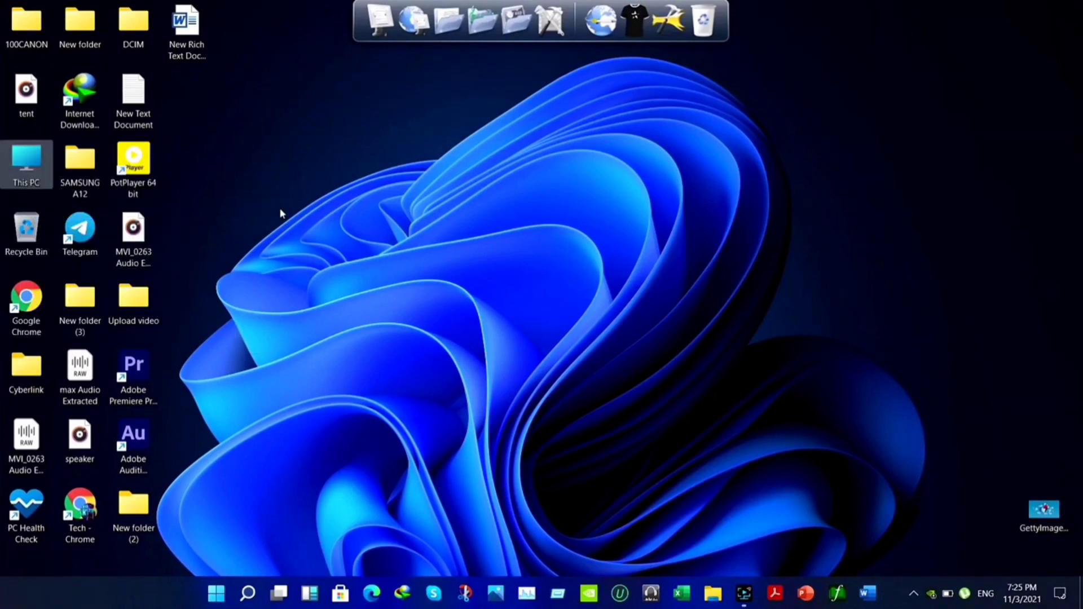
{"action": "left_click", "coordinate": [75, 206]}
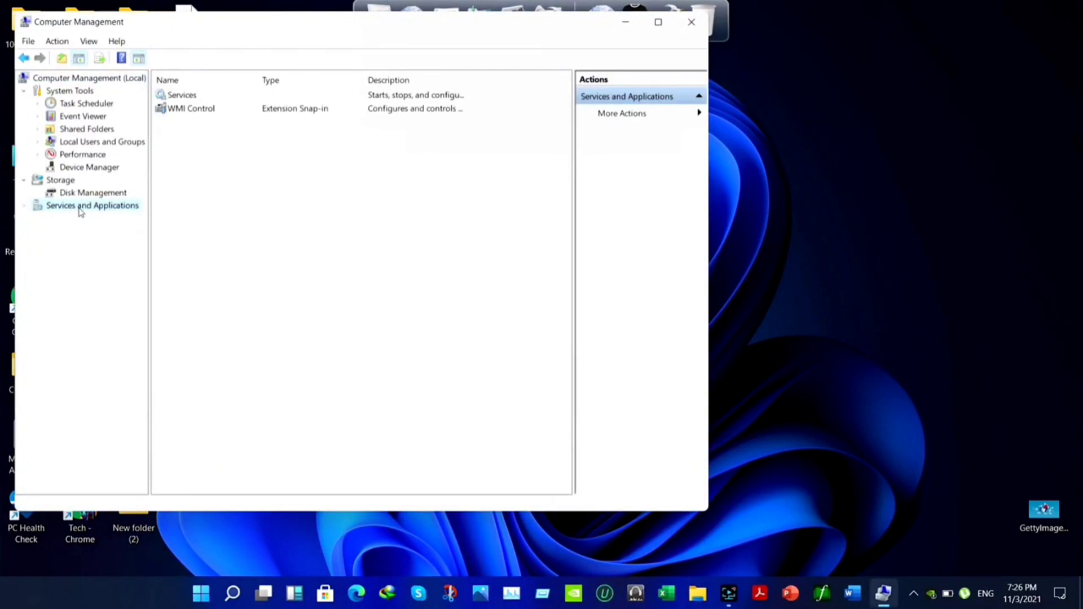
{"action": "double_click", "coordinate": [80, 207]}
{"action": "left_click", "coordinate": [76, 219]}
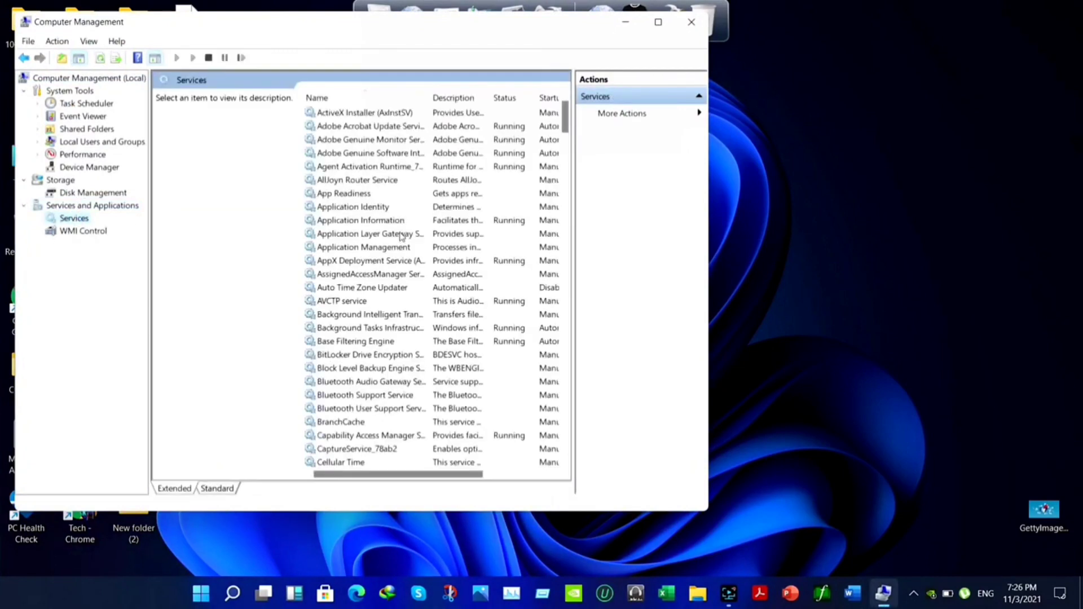
{"action": "left_click_drag", "start_coordinate": [565, 117], "coordinate": [584, 423]}
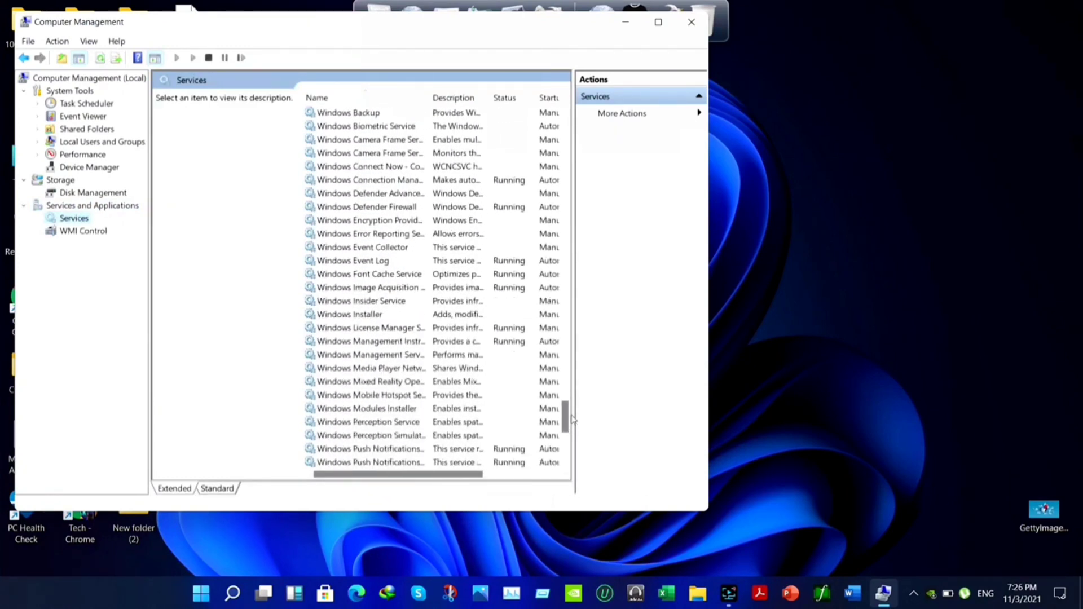
{"action": "scroll", "coordinate": [435, 401], "scroll_direction": "down", "scroll_amount": 5}
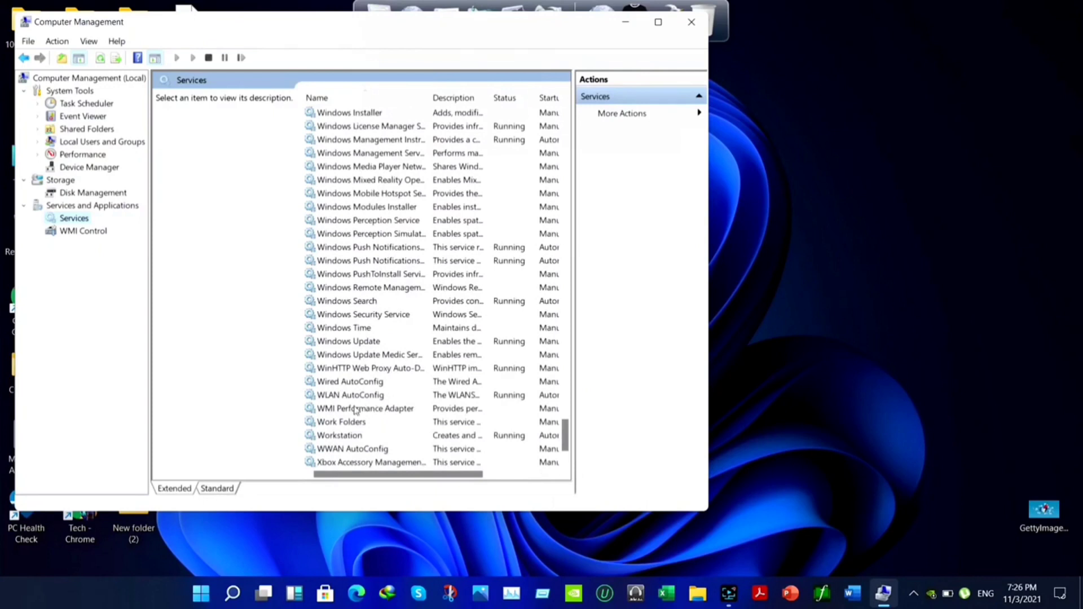
Step: Set WLAN AutoConfig's startup type to Automatic, then stop and restart the service
{"action": "left_click", "coordinate": [335, 396]}
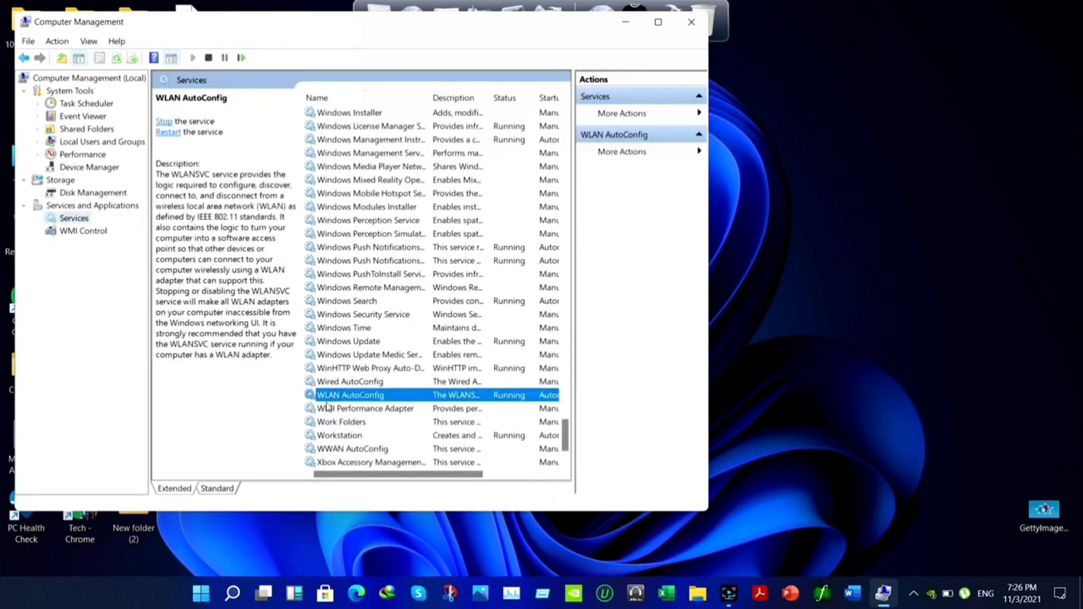
{"action": "right_click", "coordinate": [434, 397]}
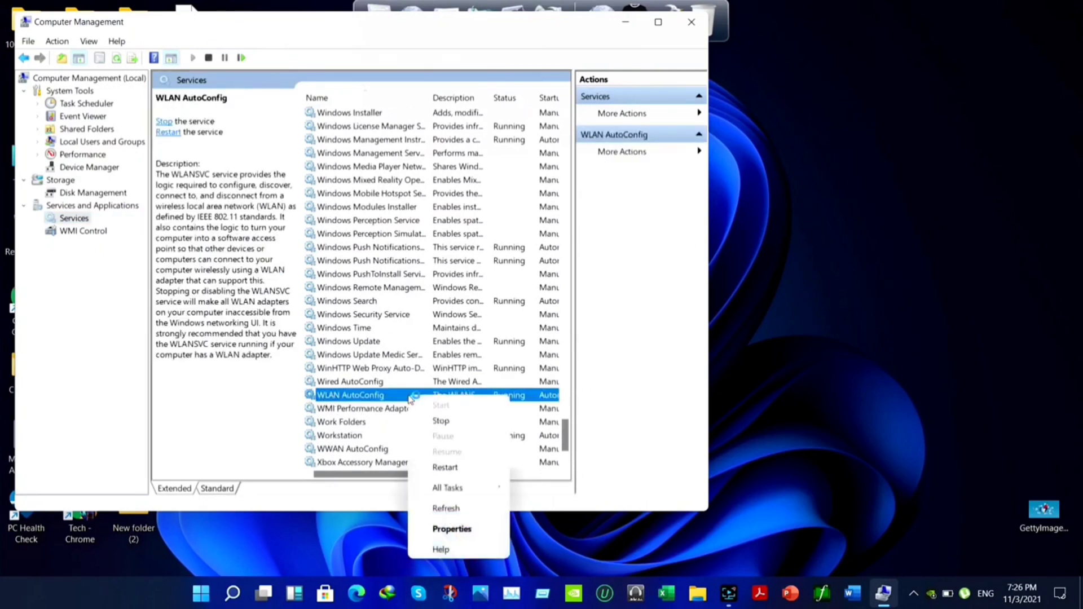
{"action": "left_click", "coordinate": [454, 527]}
{"action": "left_click", "coordinate": [338, 255]}
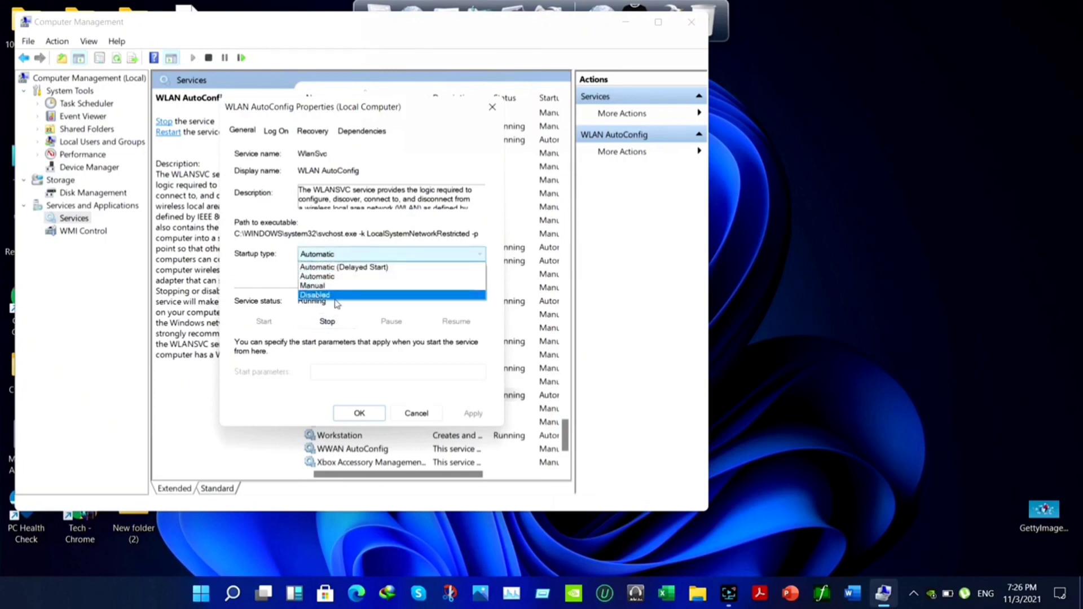
{"action": "left_click", "coordinate": [325, 278]}
{"action": "left_click", "coordinate": [342, 321]}
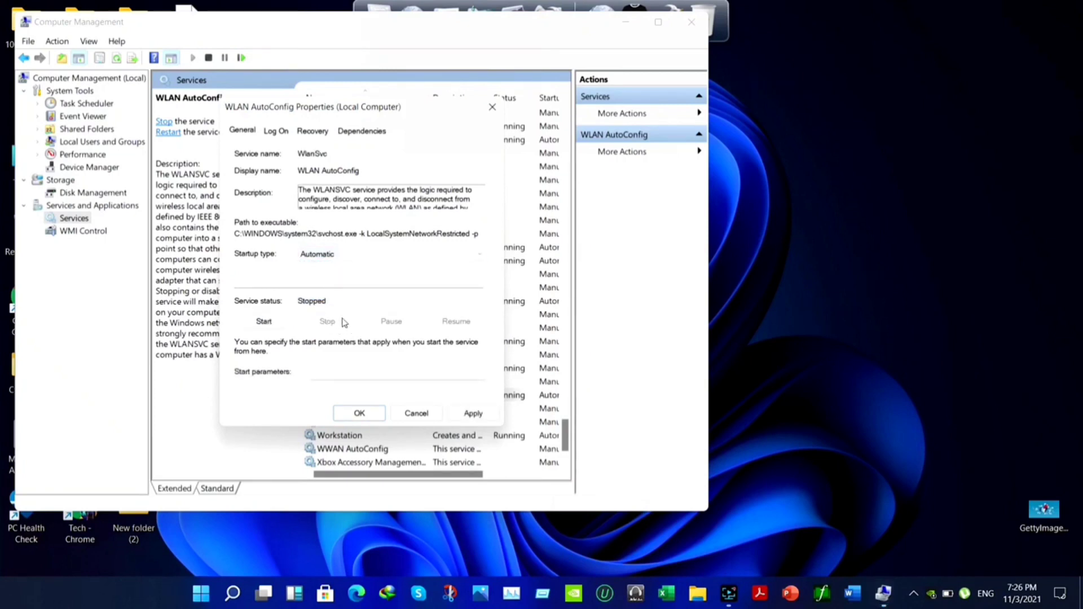
{"action": "left_click", "coordinate": [284, 321]}
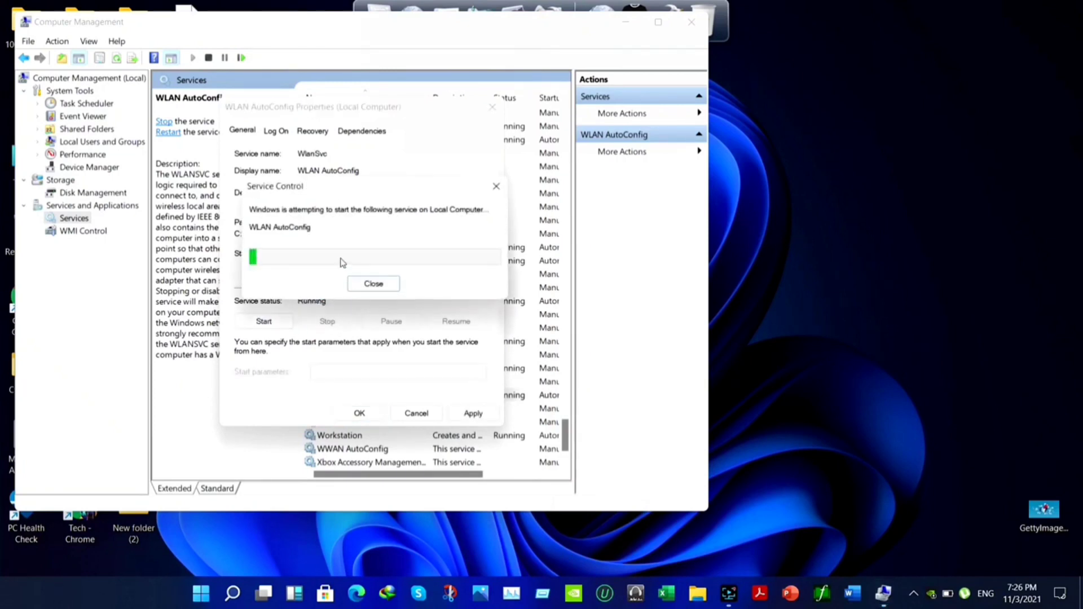
{"action": "left_click", "coordinate": [360, 413]}
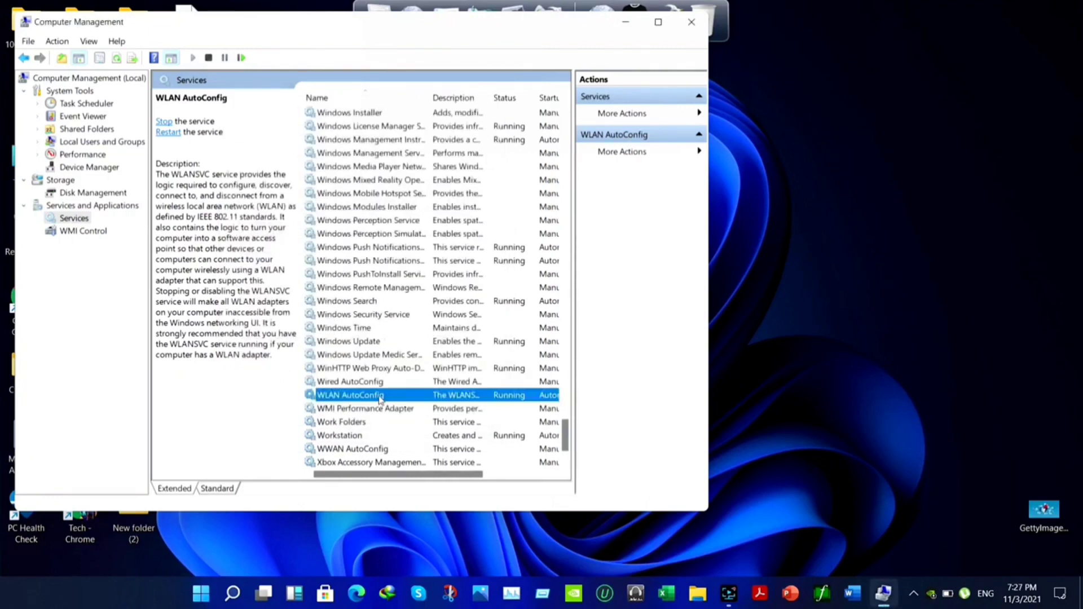
Step: Close Computer Management and open the network adapter list from Settings' Network & Internet
{"action": "left_click", "coordinate": [691, 22]}
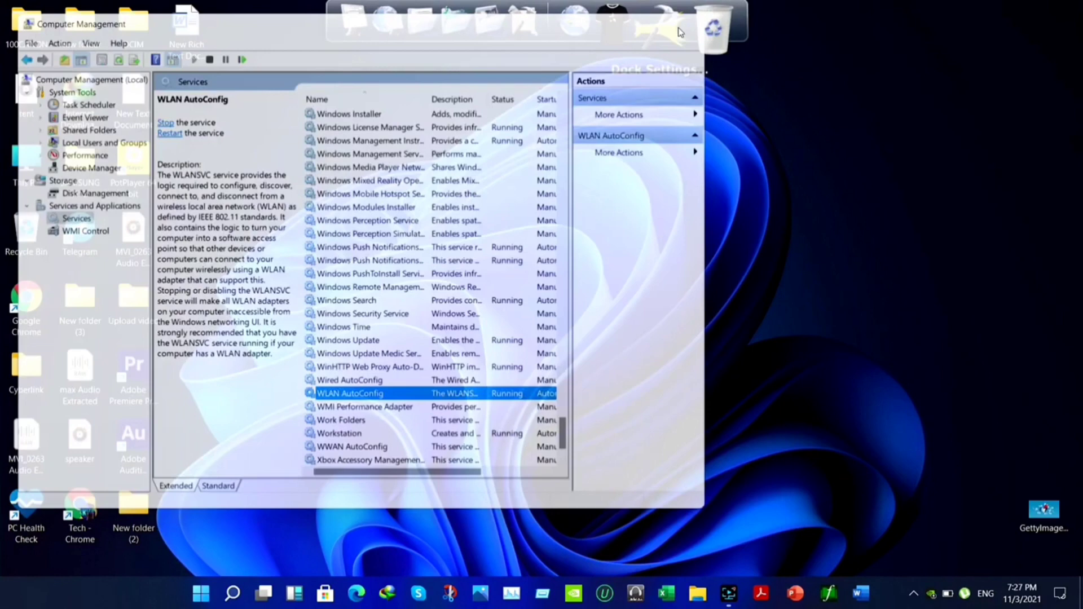
{"action": "left_click", "coordinate": [216, 592]}
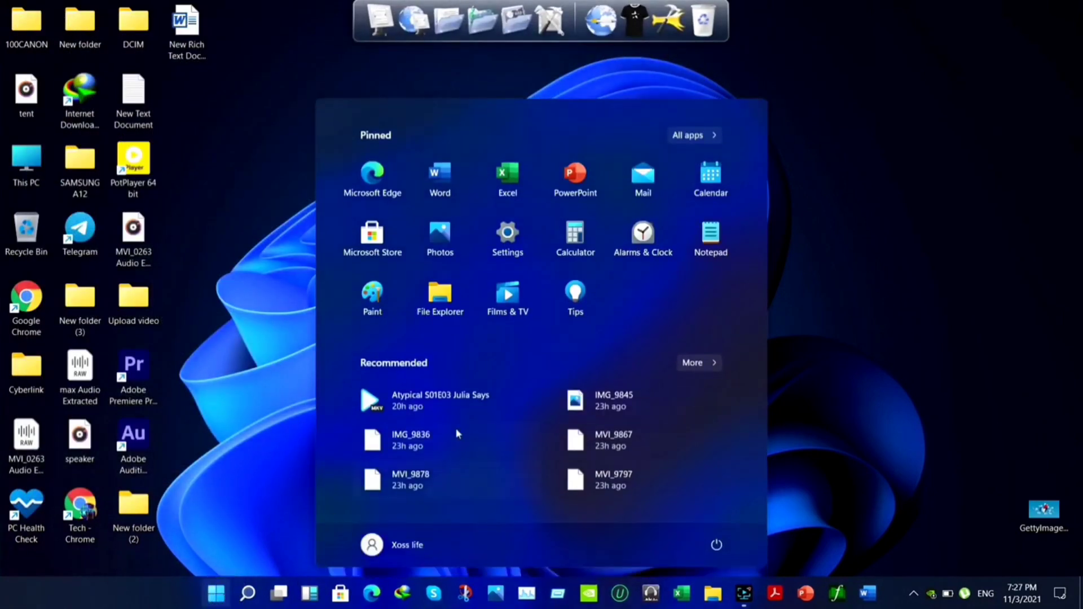
{"action": "left_click", "coordinate": [510, 233]}
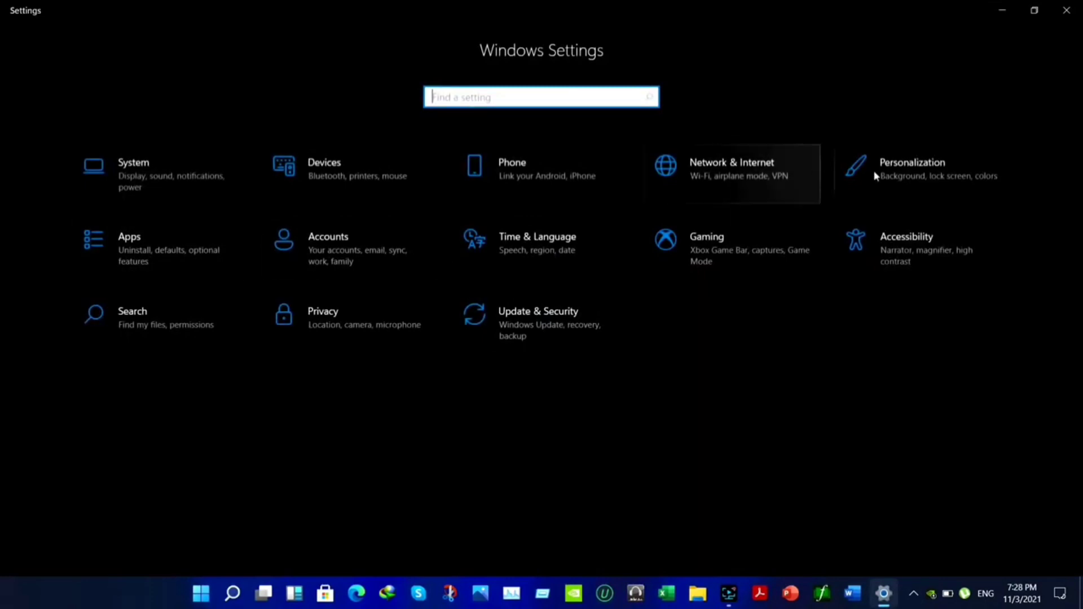
{"action": "left_click", "coordinate": [724, 177]}
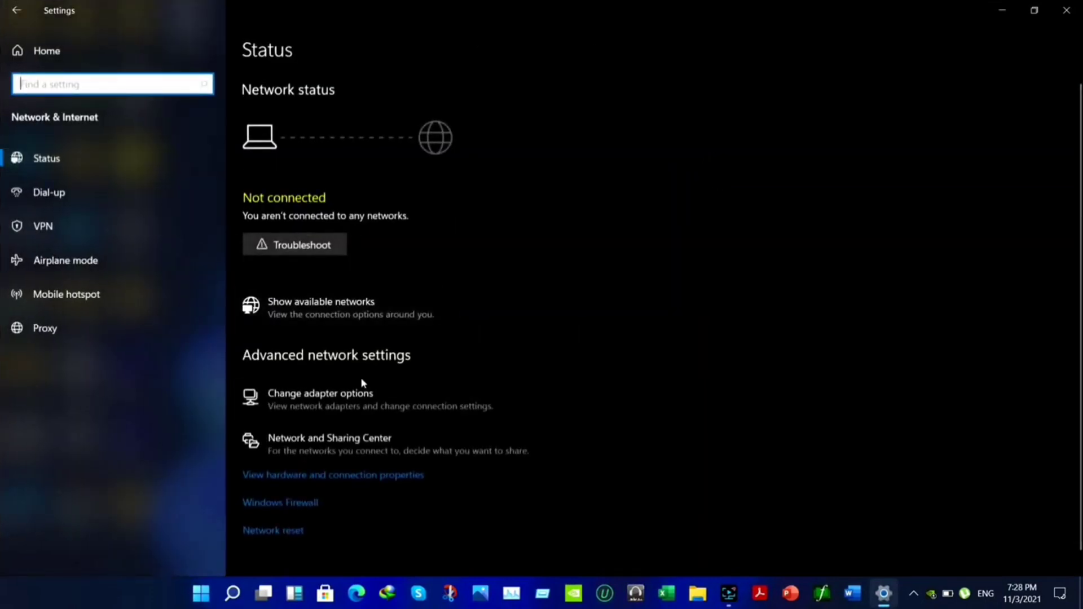
{"action": "left_click", "coordinate": [285, 402]}
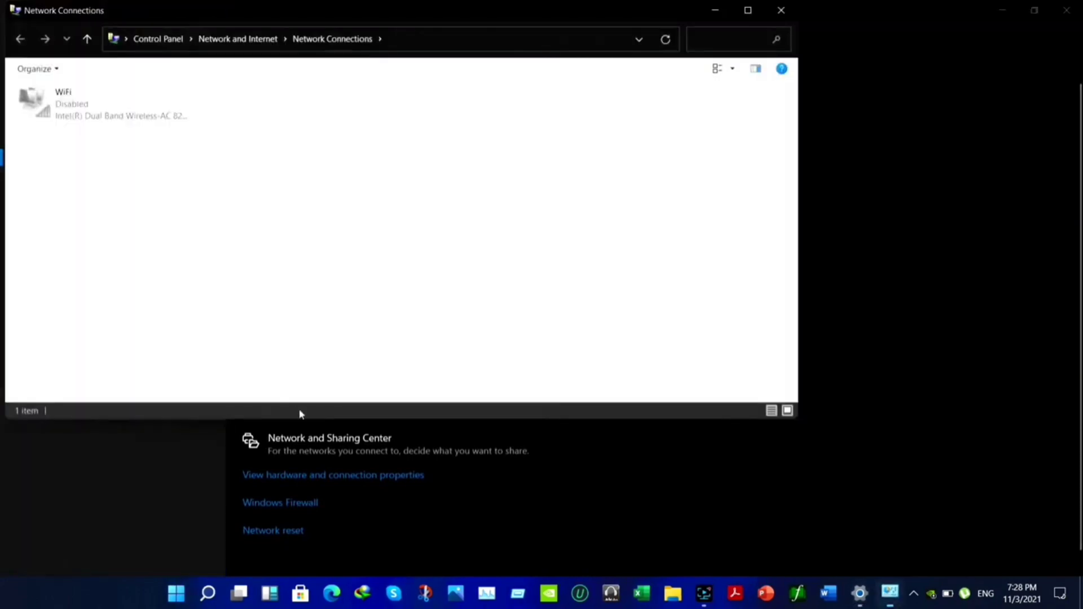
Step: Enable the WiFi adapter, disable and re-enable it, then close Network Connections
{"action": "right_click", "coordinate": [76, 106]}
{"action": "left_click", "coordinate": [84, 111]}
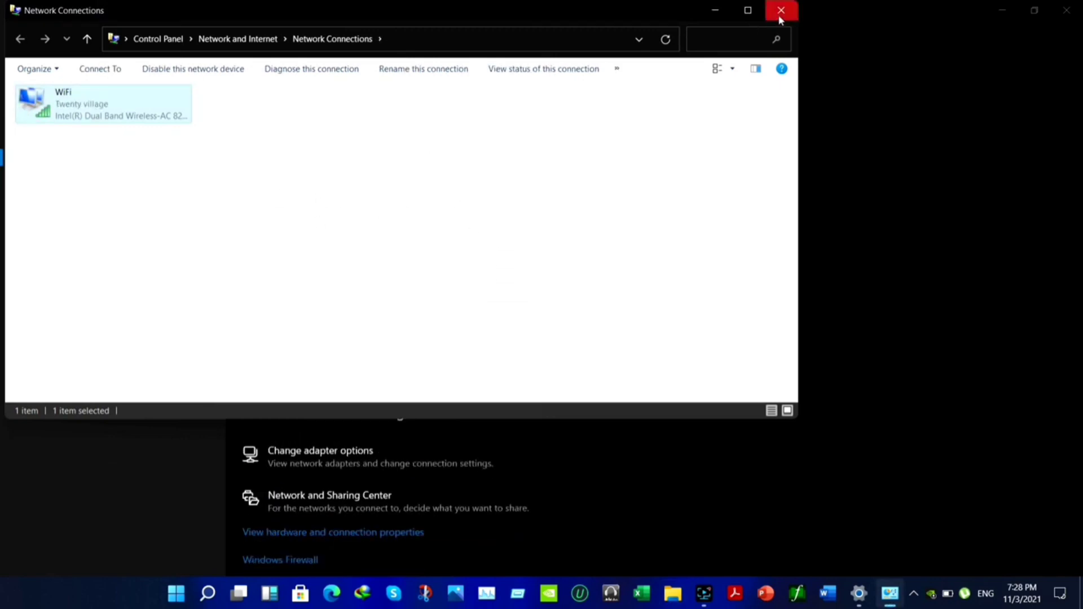
{"action": "right_click", "coordinate": [99, 122]}
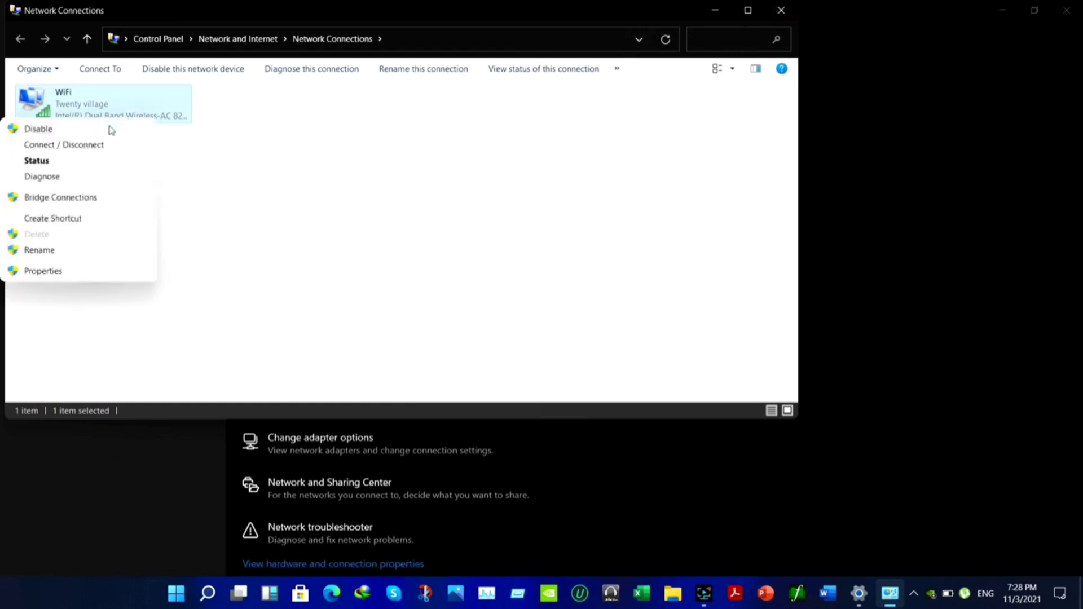
{"action": "left_click", "coordinate": [105, 128]}
{"action": "right_click", "coordinate": [108, 118]}
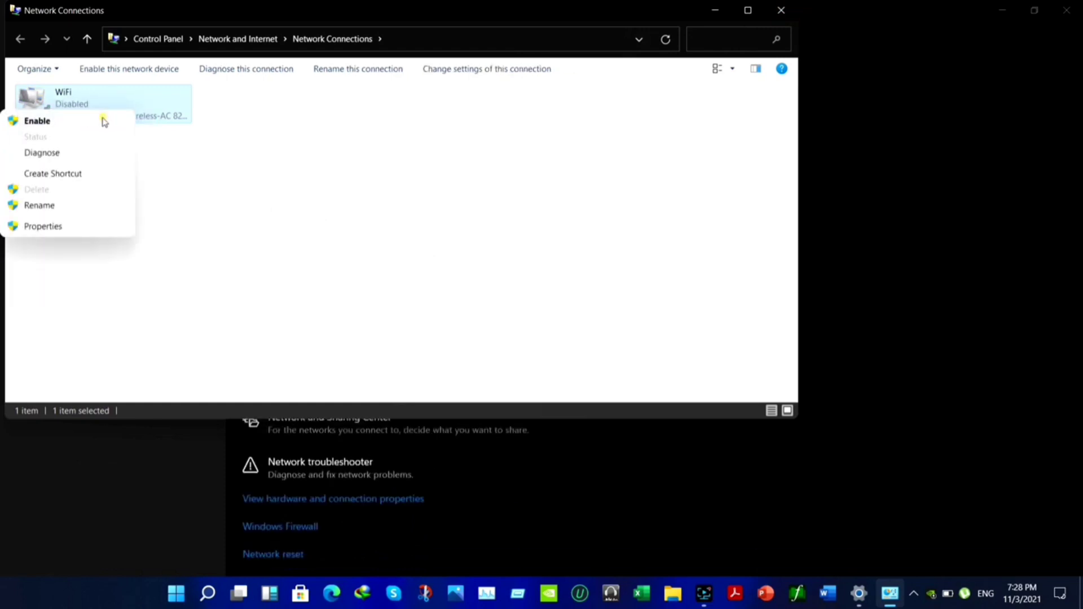
{"action": "left_click", "coordinate": [105, 121]}
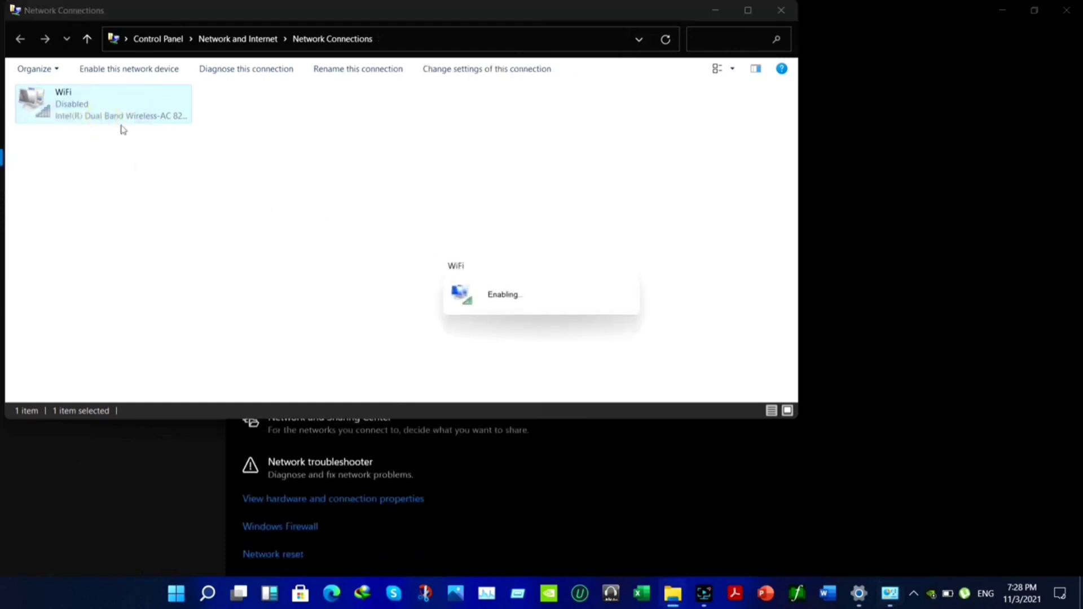
{"action": "left_click", "coordinate": [782, 10]}
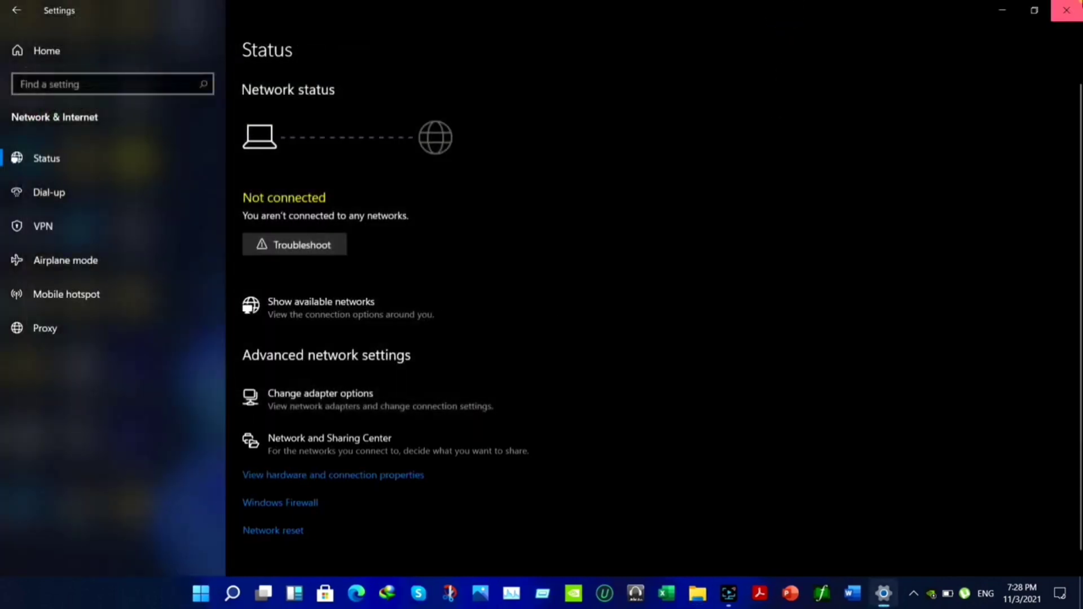
Step: Close Settings and launch Command Prompt as administrator from a 'cmd' search
{"action": "left_click", "coordinate": [1066, 10]}
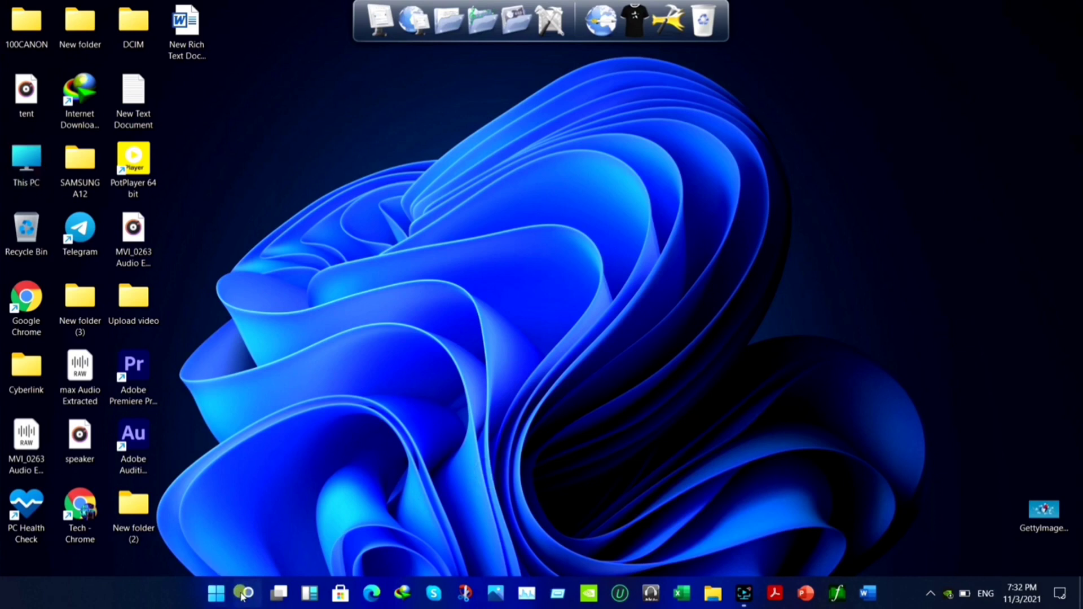
{"action": "left_click", "coordinate": [247, 592]}
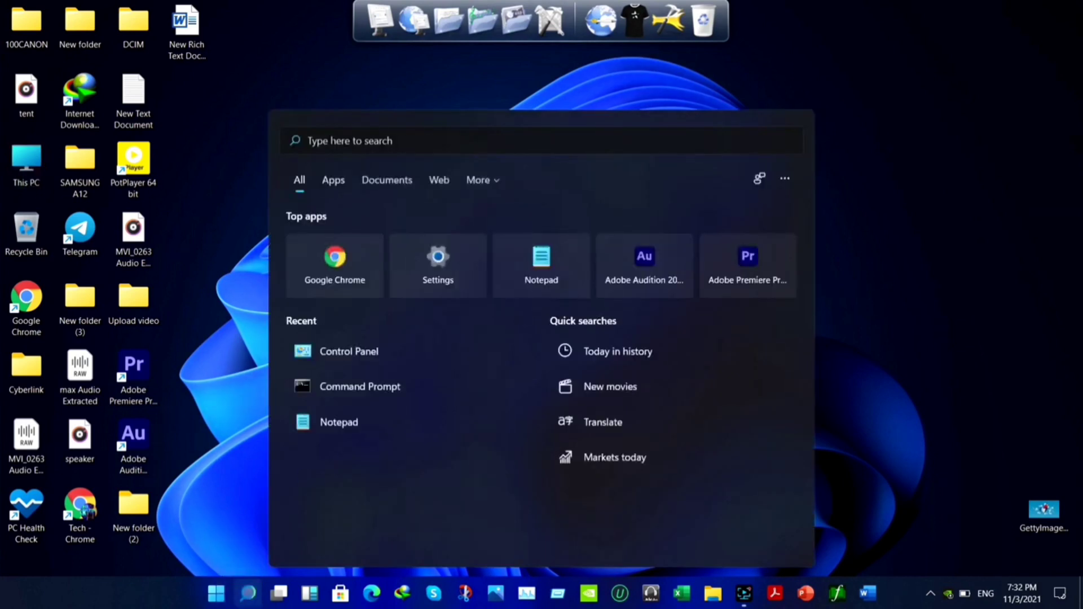
{"action": "left_click", "coordinate": [331, 140]}
{"action": "type", "text": "cmd"}
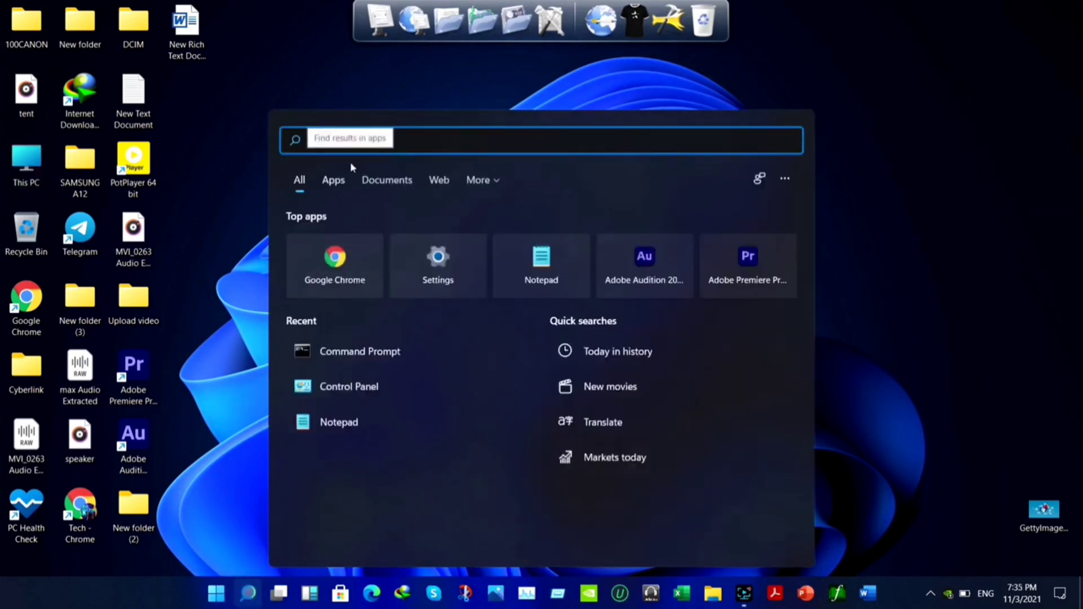
{"action": "type", "text": "cmd"}
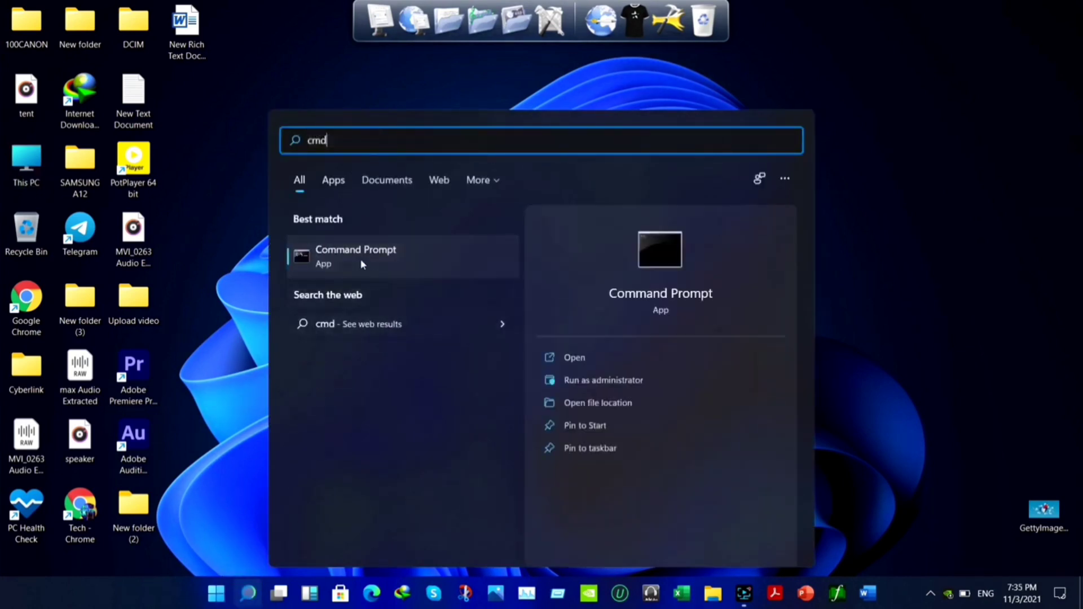
{"action": "right_click", "coordinate": [376, 267]}
{"action": "left_click", "coordinate": [386, 280]}
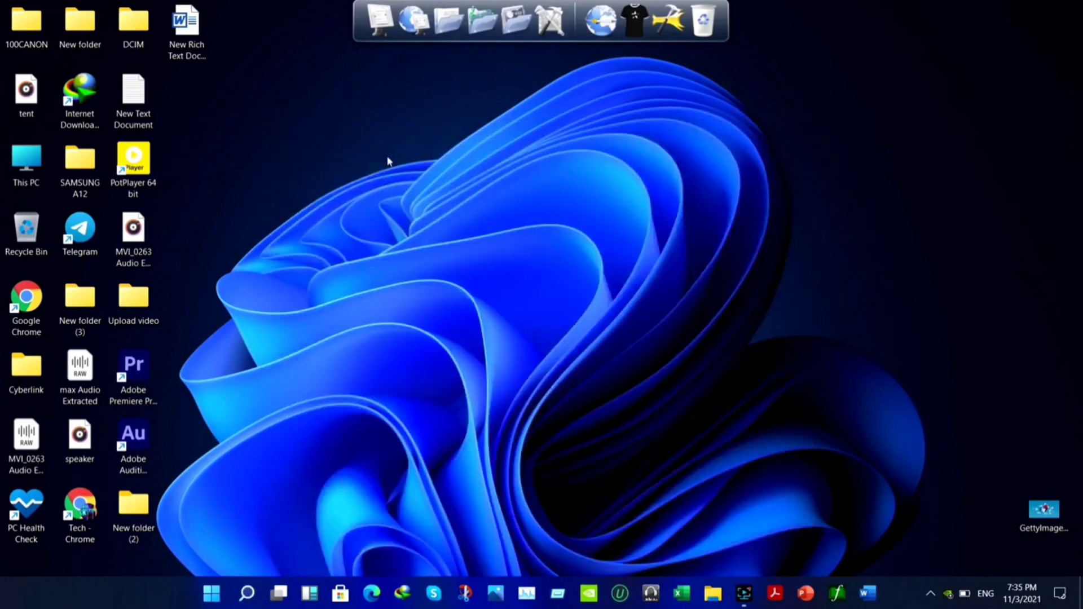
Step: Run 'netsh winsock reset' and then 'netsh int ip reset resetlog.txt'
{"action": "left_click", "coordinate": [224, 130]}
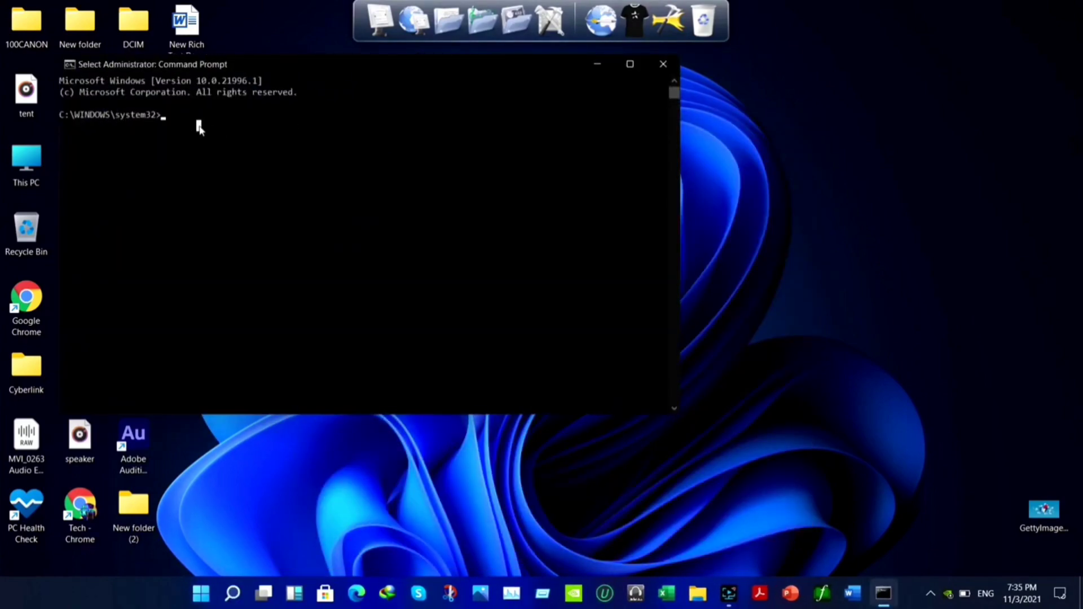
{"action": "type", "text": "netsh winsock reset"}
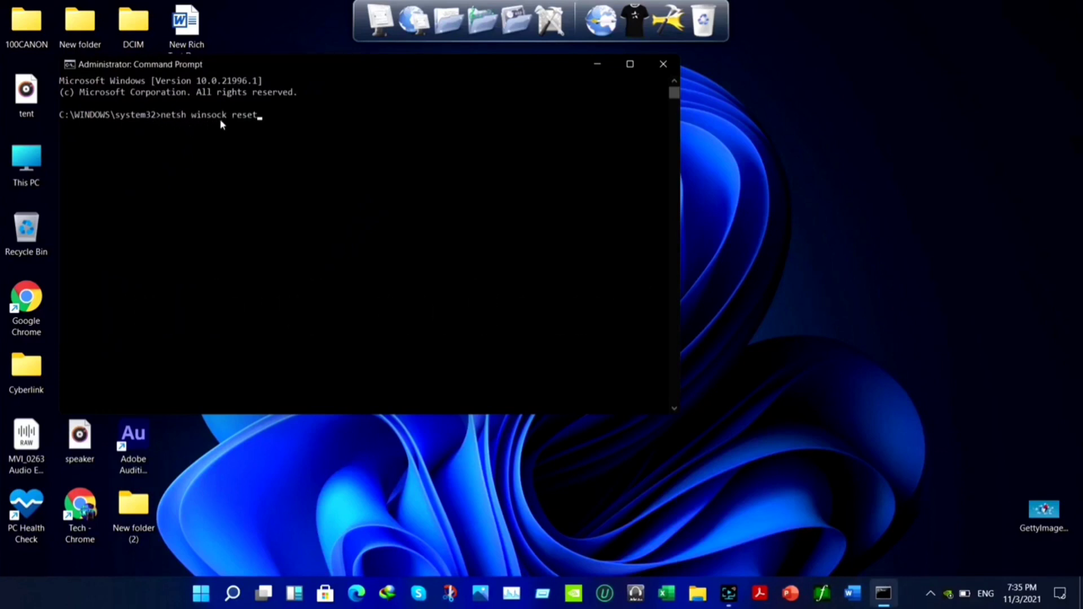
{"action": "key", "text": "Return"}
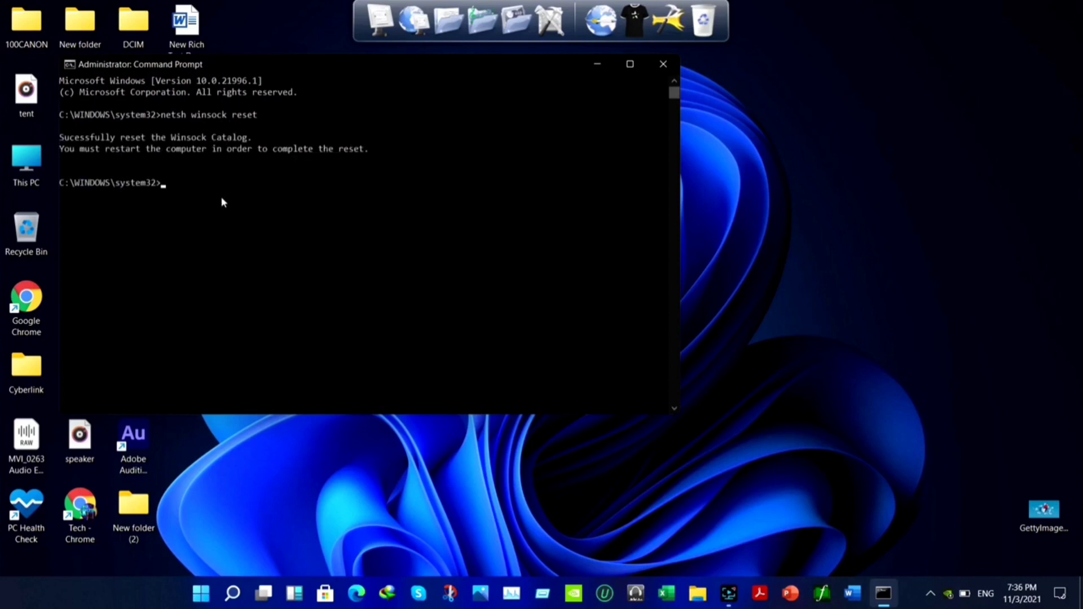
{"action": "type", "text": "netsh int ip reset resetlog.txt"}
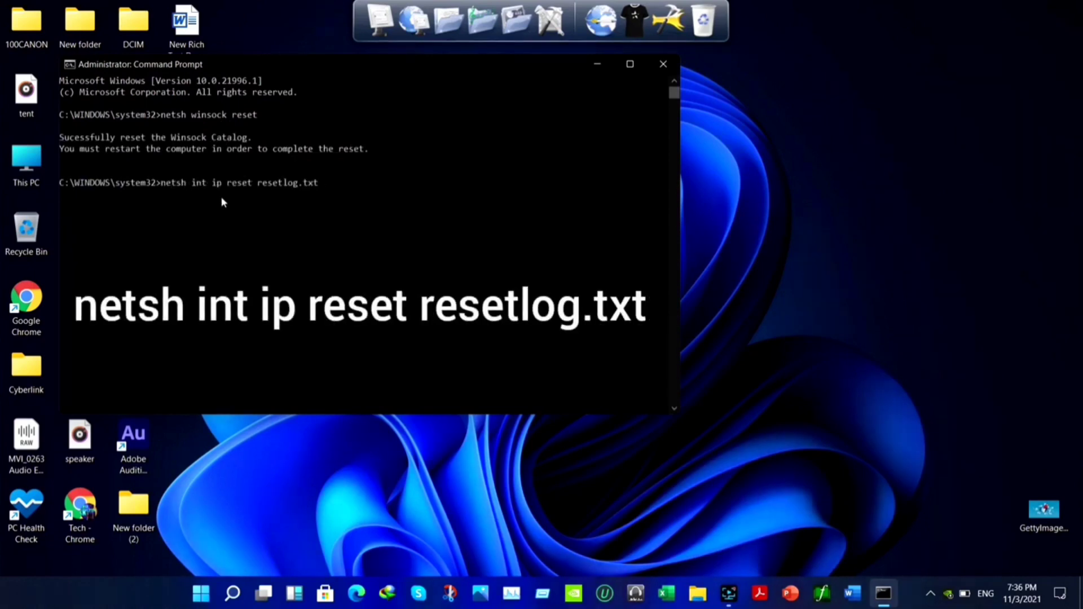
{"action": "key", "text": "Return"}
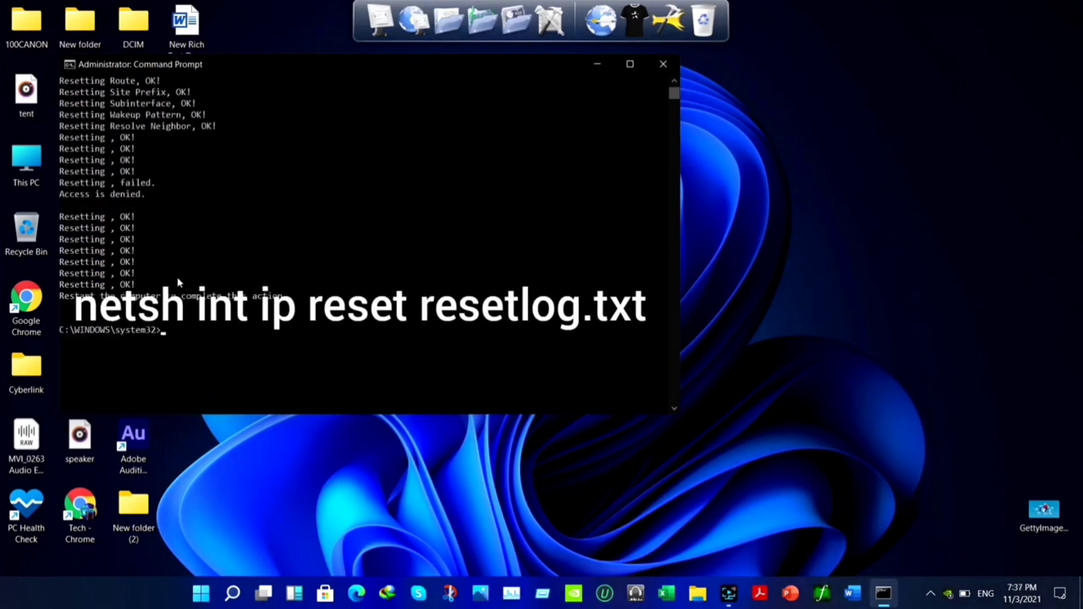
Step: Close the console, confirm Wi-Fi is connected to the secured Twenty village network, and launch Chrome
{"action": "left_click", "coordinate": [664, 64]}
{"action": "left_click", "coordinate": [930, 593]}
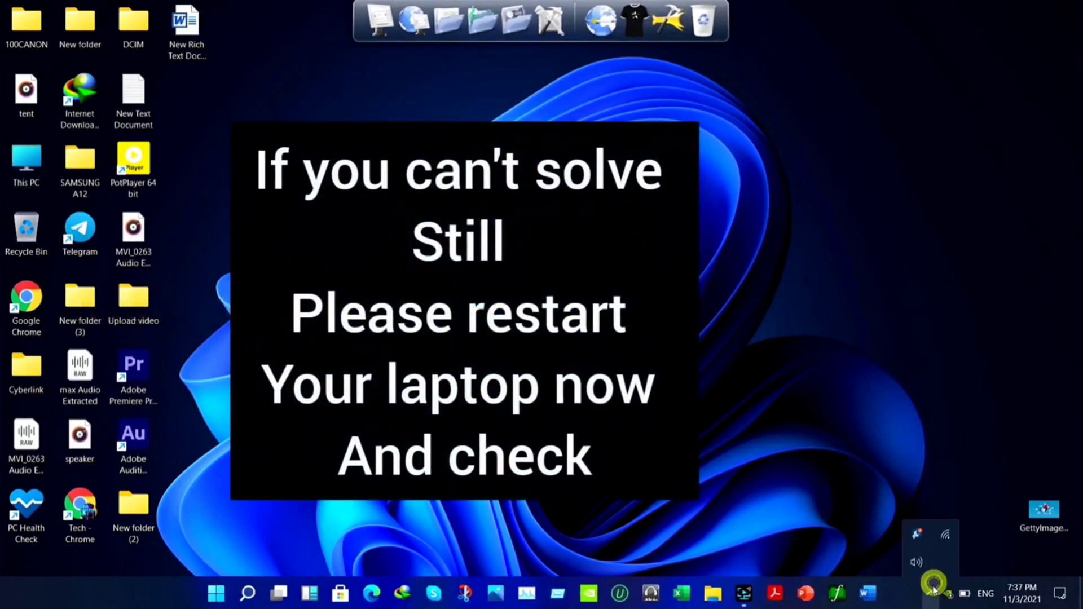
{"action": "left_click", "coordinate": [950, 532]}
{"action": "left_click", "coordinate": [948, 531]}
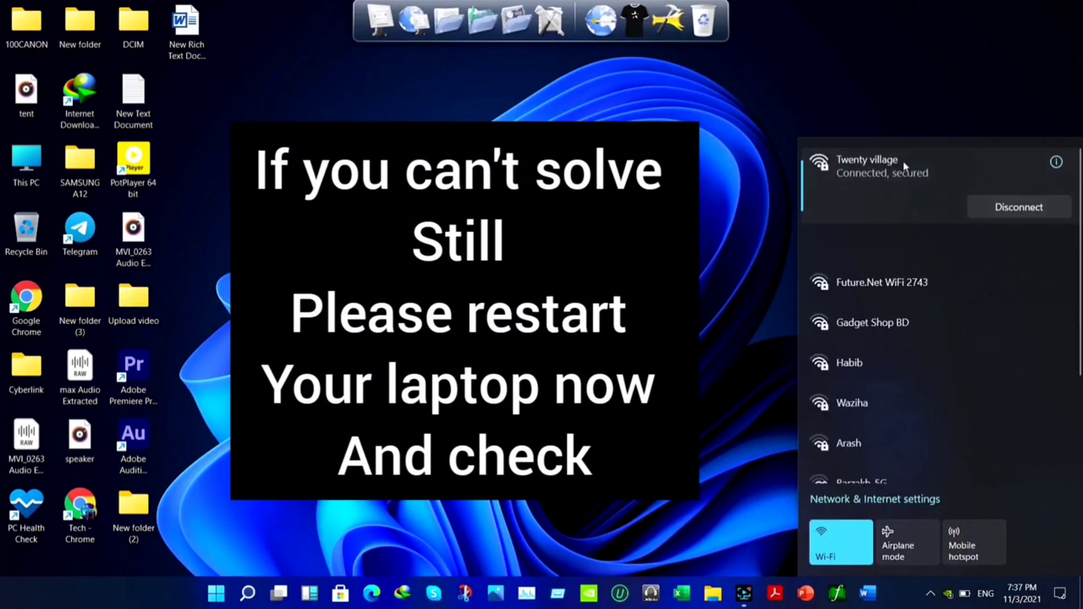
{"action": "left_click", "coordinate": [896, 107]}
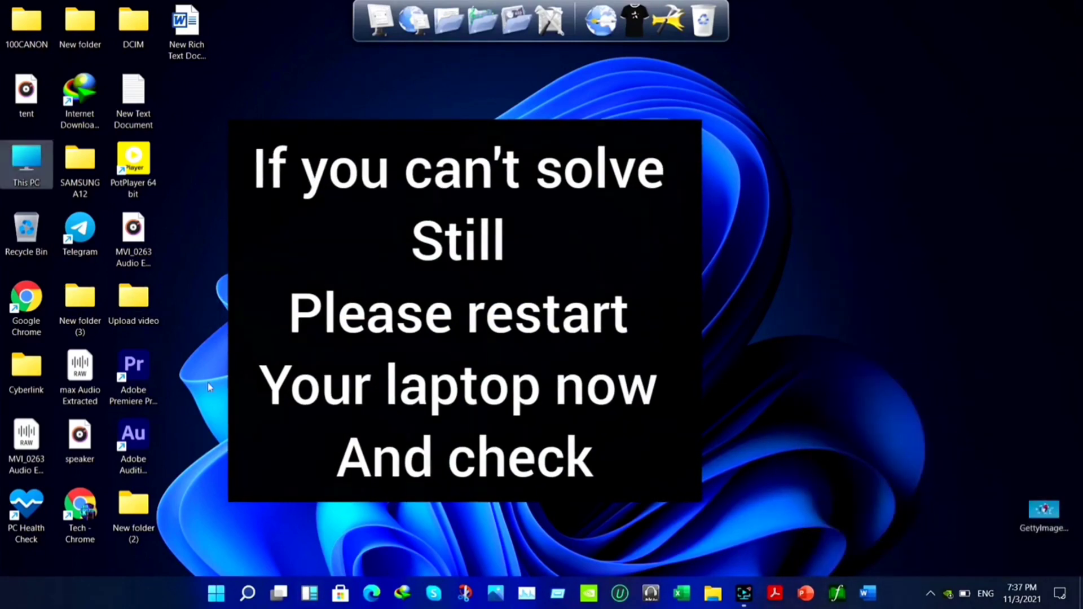
{"action": "double_click", "coordinate": [27, 301]}
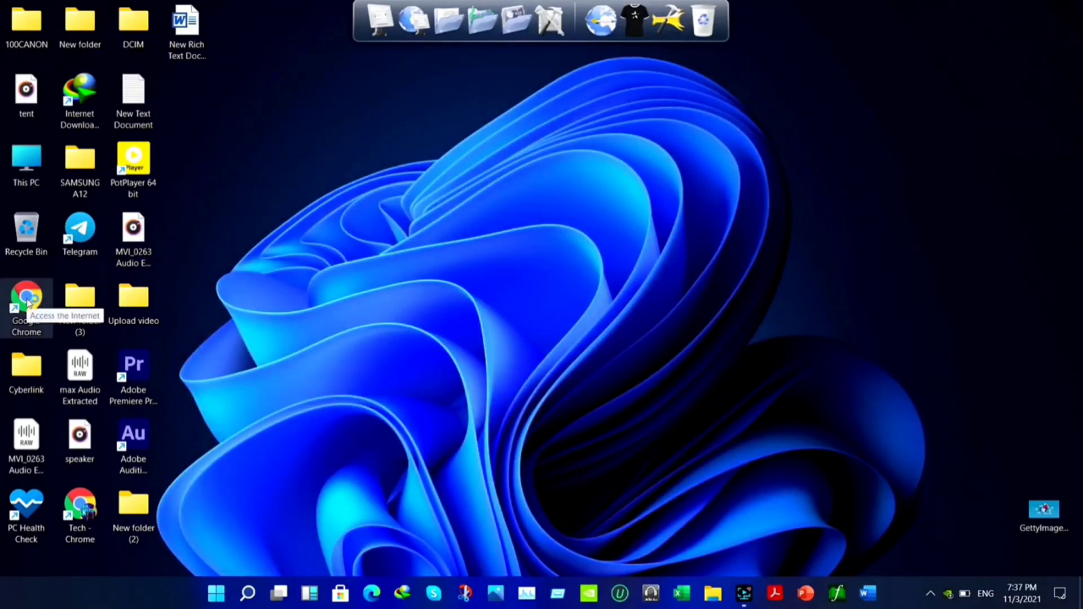